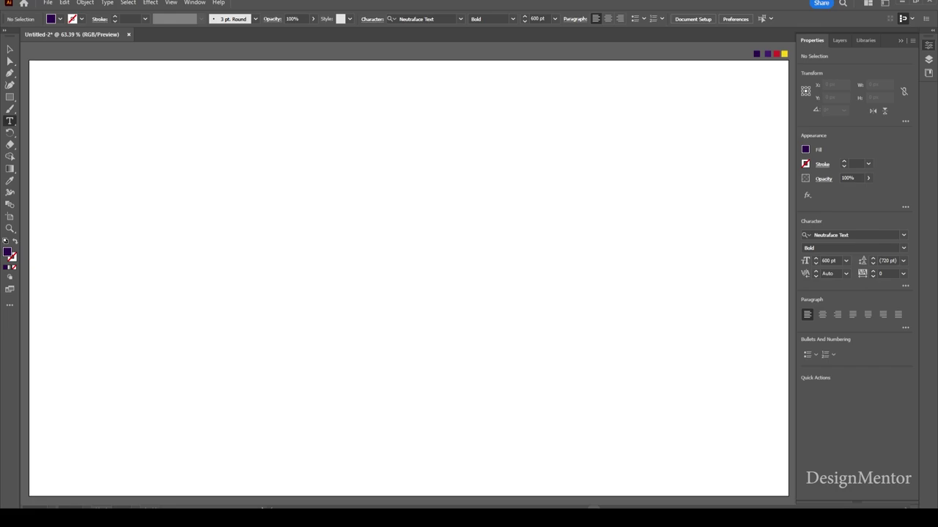
# Step: Draw a 1920×1080 px rectangle centred on the artboard
pyautogui.press('i')
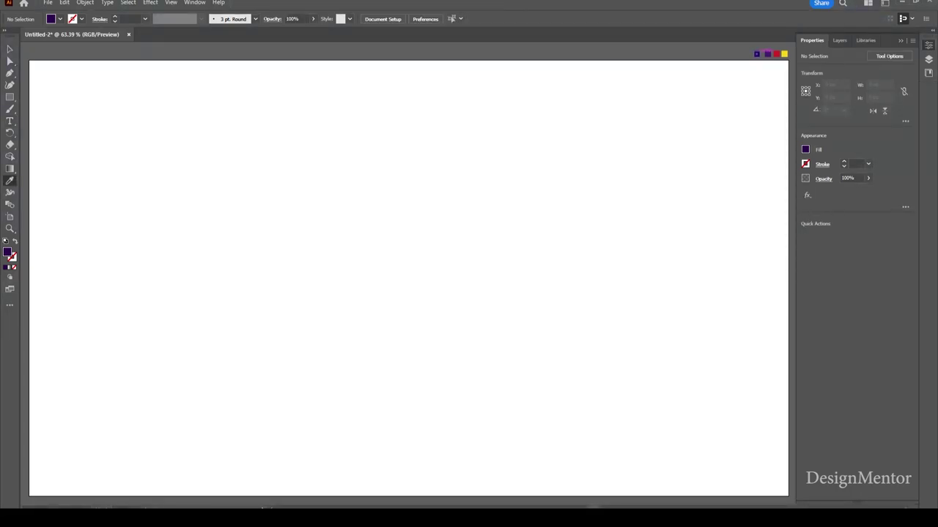
pyautogui.press('m')
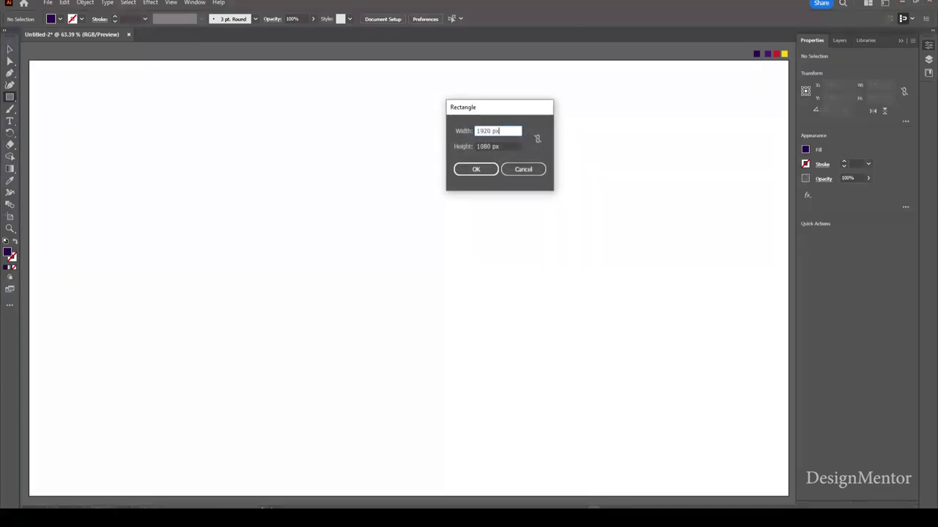
pyautogui.press('Tab')
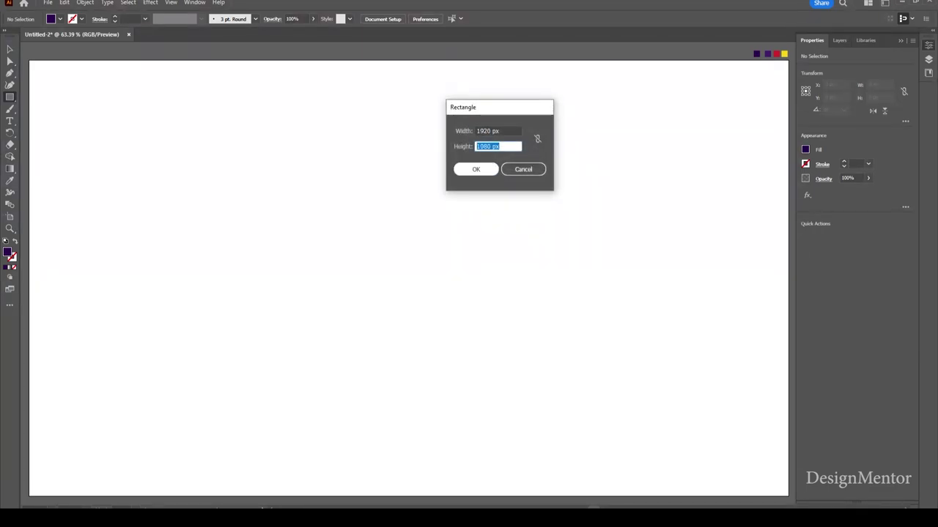
pyautogui.press('Return')
pyautogui.click(839, 236)
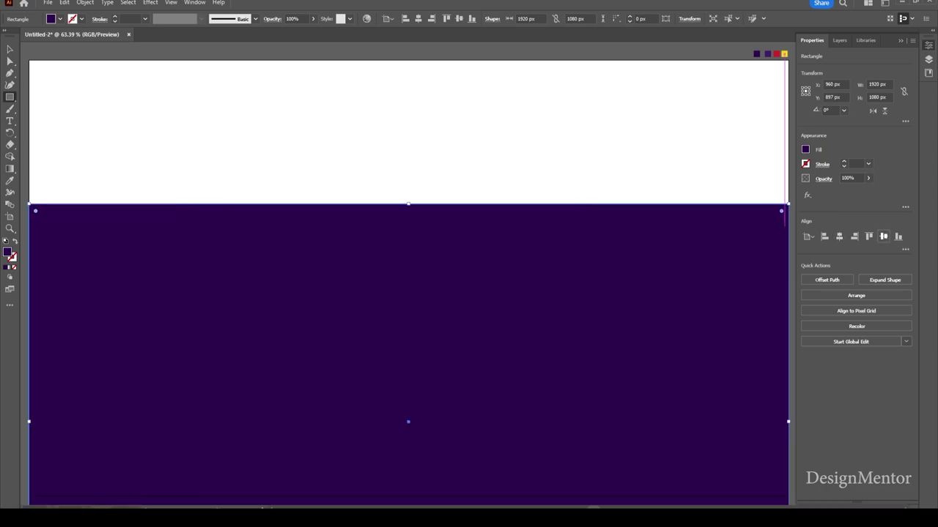
pyautogui.click(883, 236)
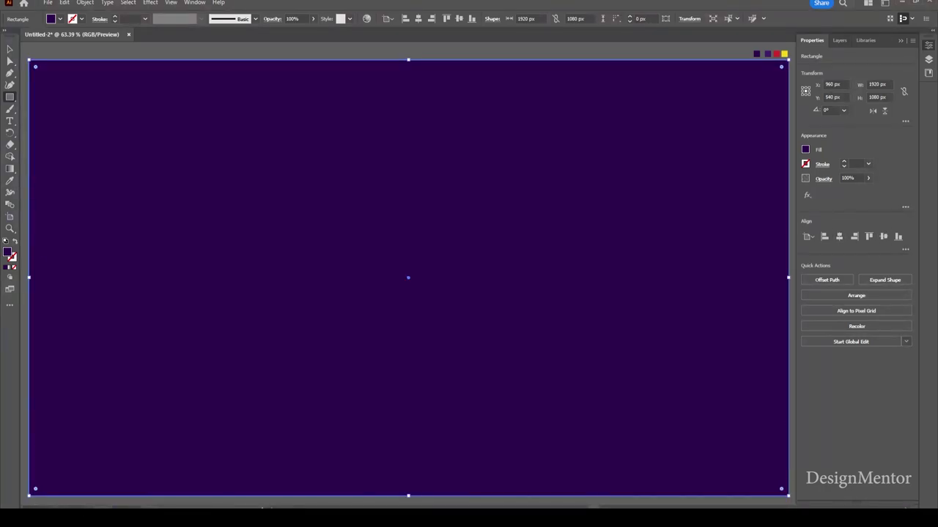
# Step: Fill the rectangle dark purple #1b0135 and lock it as the background
pyautogui.doubleClick(7, 252)
pyautogui.write('1b0135')
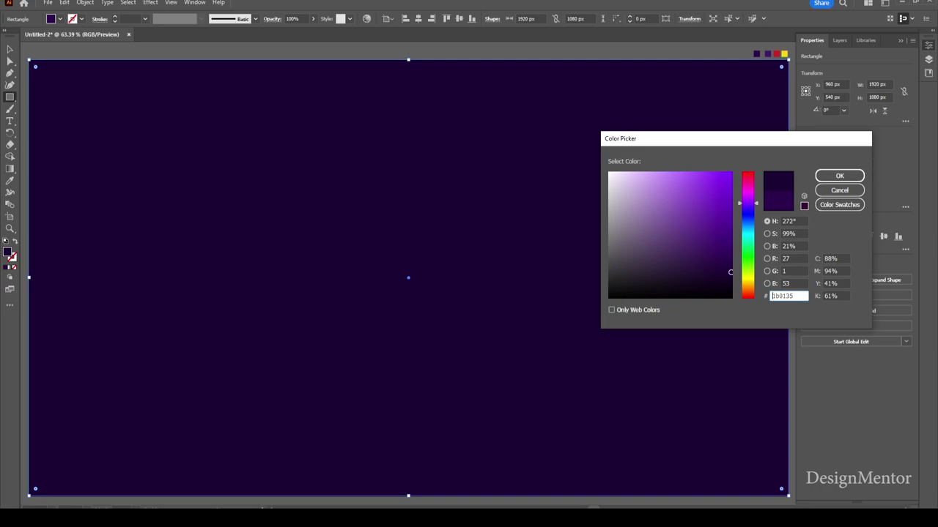
pyautogui.click(840, 176)
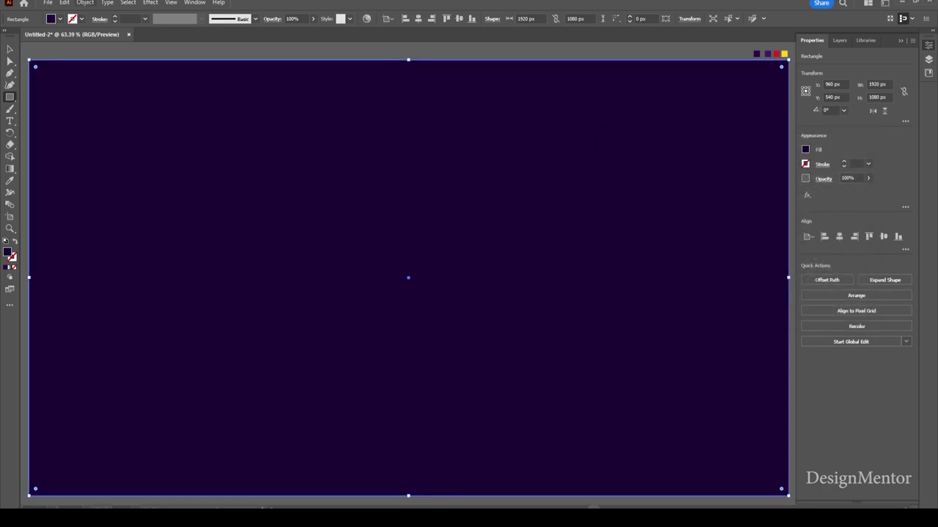
pyautogui.click(85, 3)
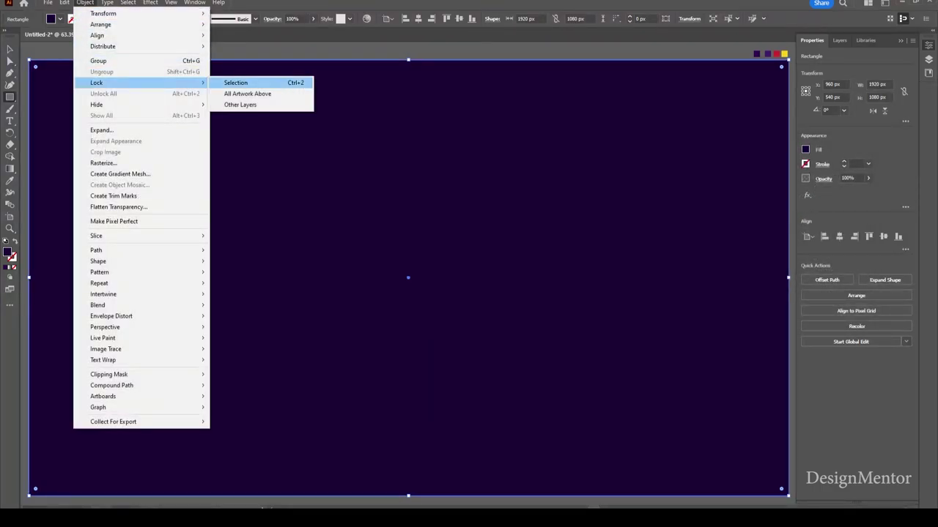
pyautogui.click(236, 82)
# Step: Set the fill to None and the stroke to white
pyautogui.press('v')
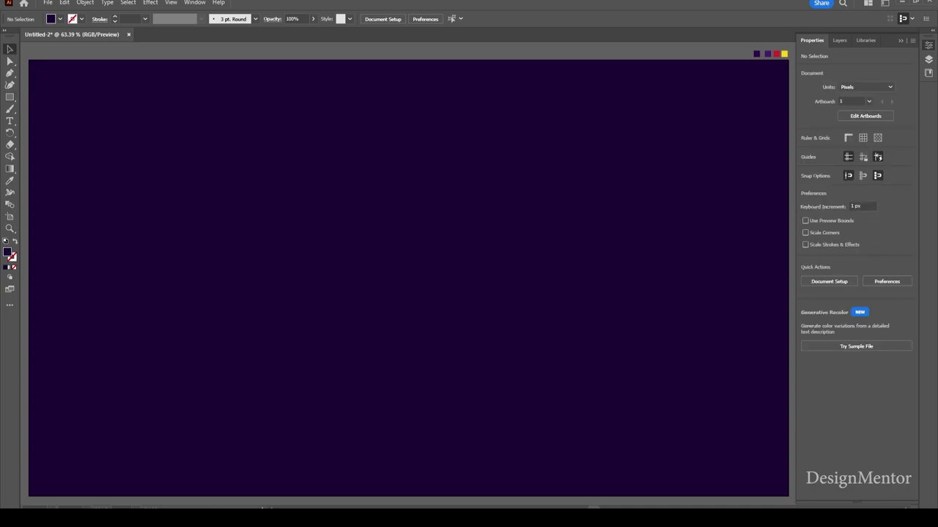
pyautogui.click(60, 19)
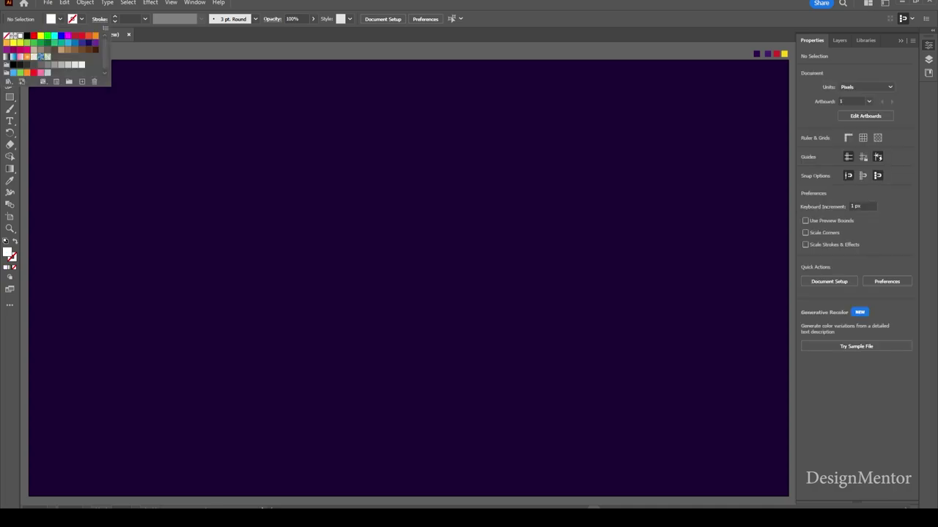
pyautogui.click(7, 35)
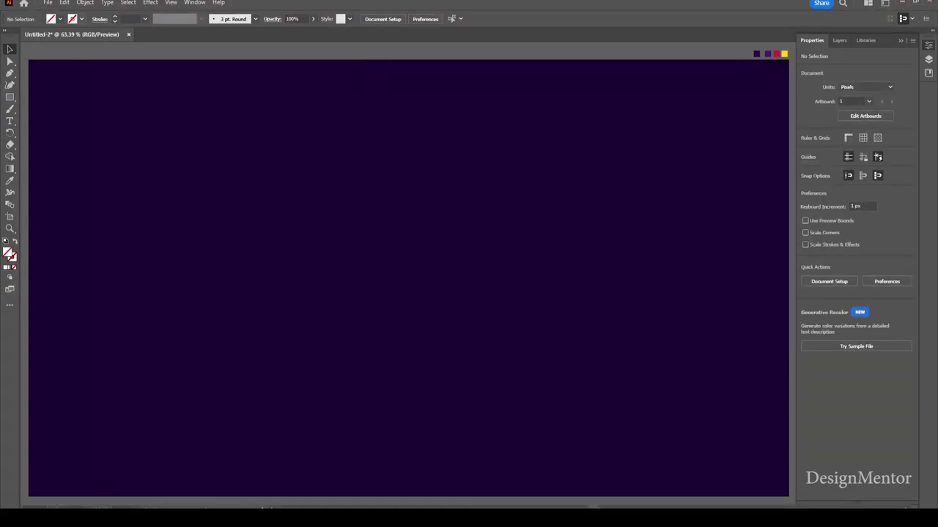
pyautogui.click(82, 19)
pyautogui.click(13, 35)
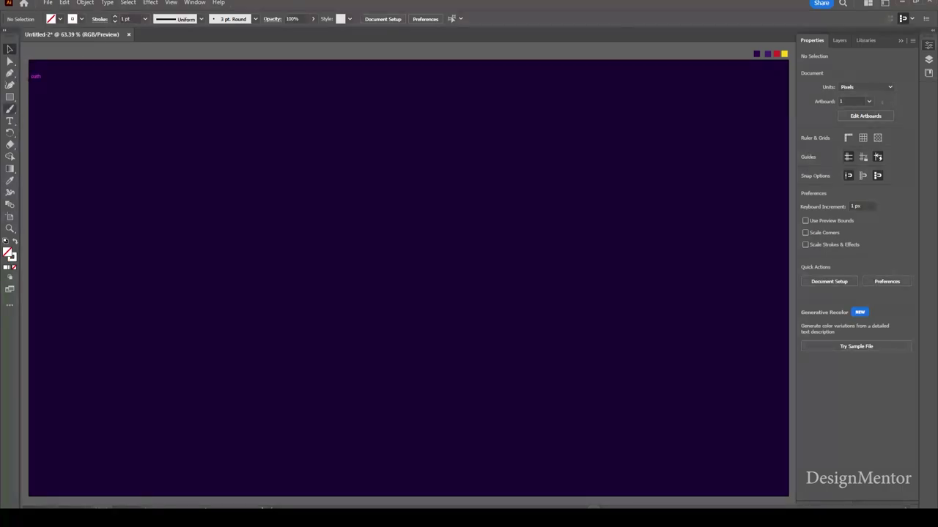
# Step: With the Type tool, keep Neutraface Text Bold and set the font size to 500 pt
pyautogui.click(9, 121)
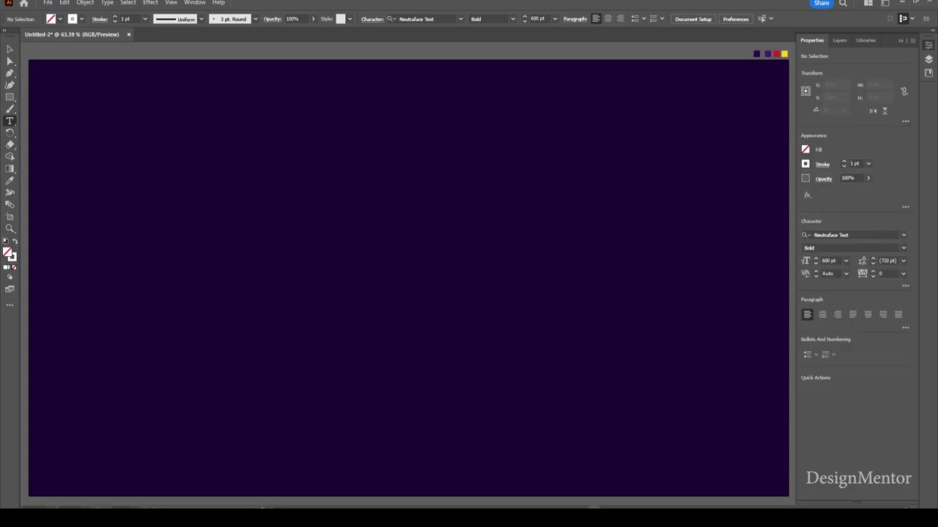
pyautogui.click(415, 19)
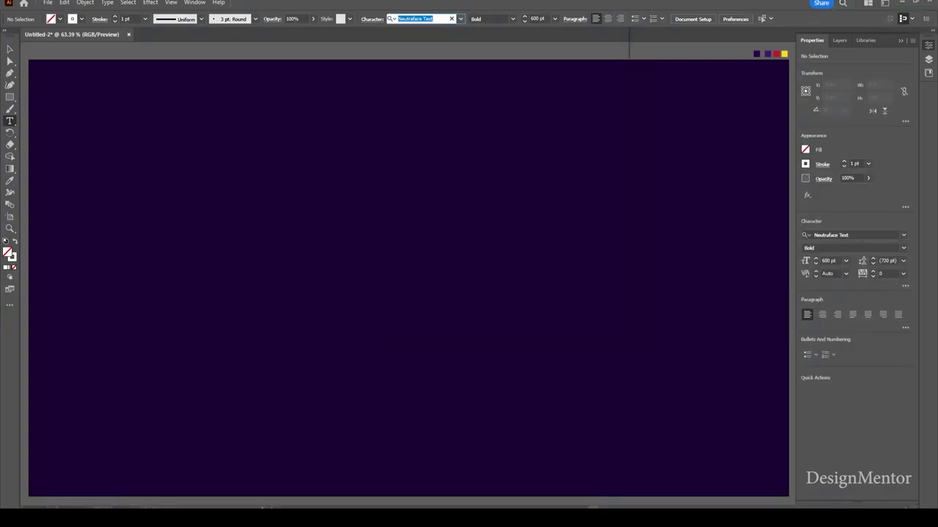
pyautogui.click(460, 18)
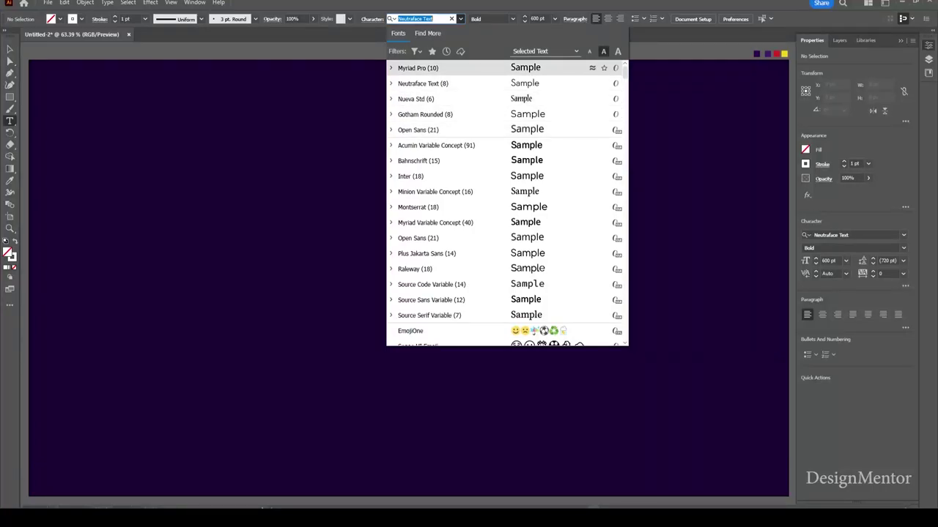
pyautogui.press('Escape')
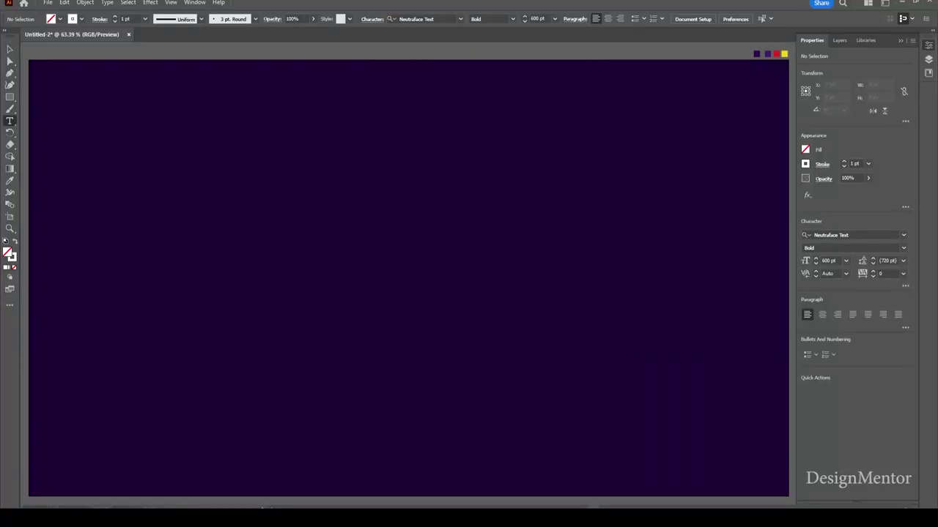
pyautogui.press('Tab')
pyautogui.press('Tab')
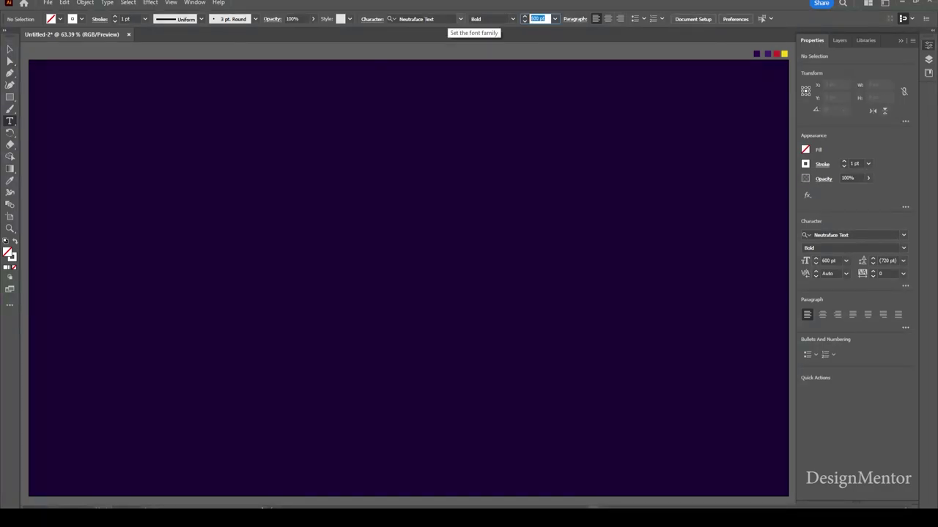
pyautogui.write('90')
pyautogui.press('Return')
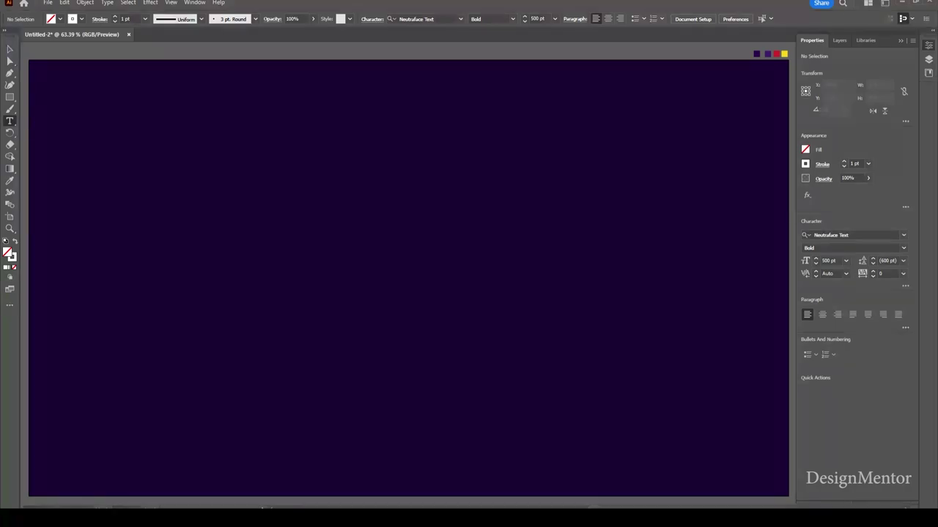
# Step: Type 'Poker' with no fill and a white outline stroke
pyautogui.click(117, 214)
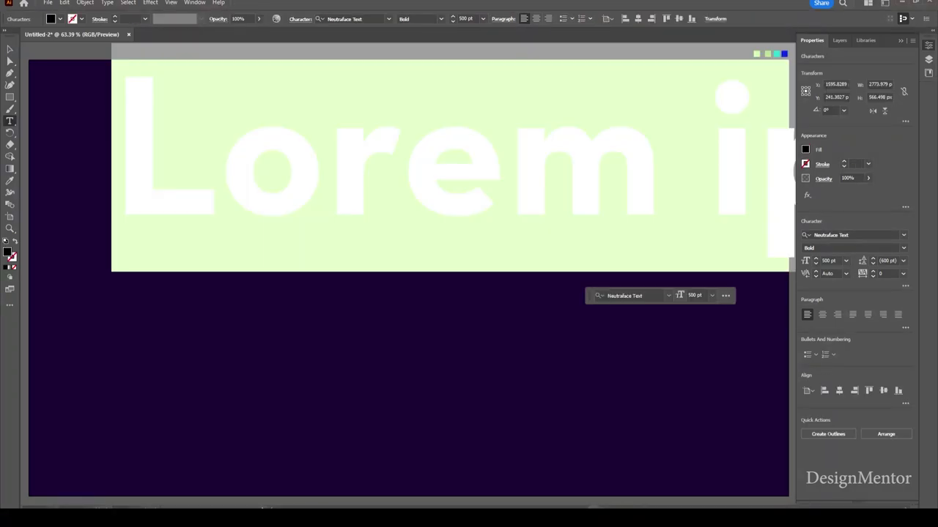
pyautogui.click(60, 18)
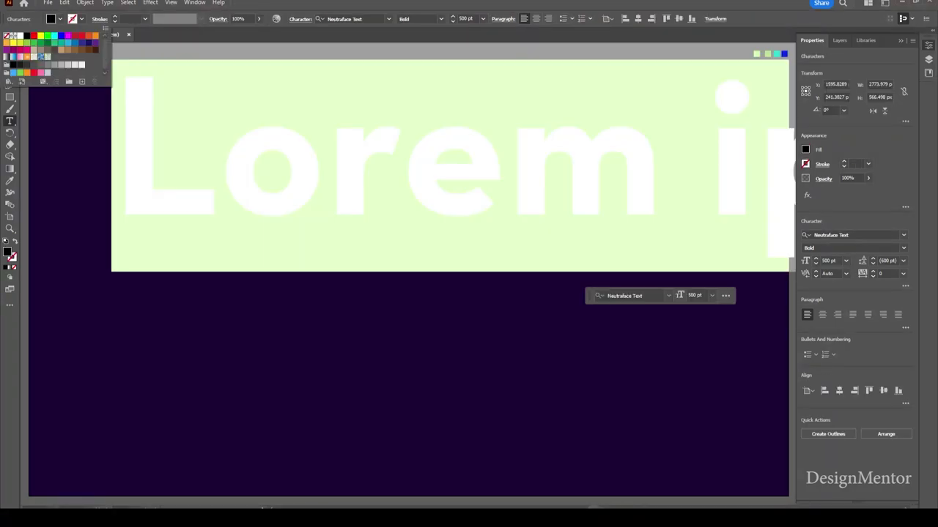
pyautogui.click(7, 35)
pyautogui.click(82, 19)
pyautogui.click(81, 19)
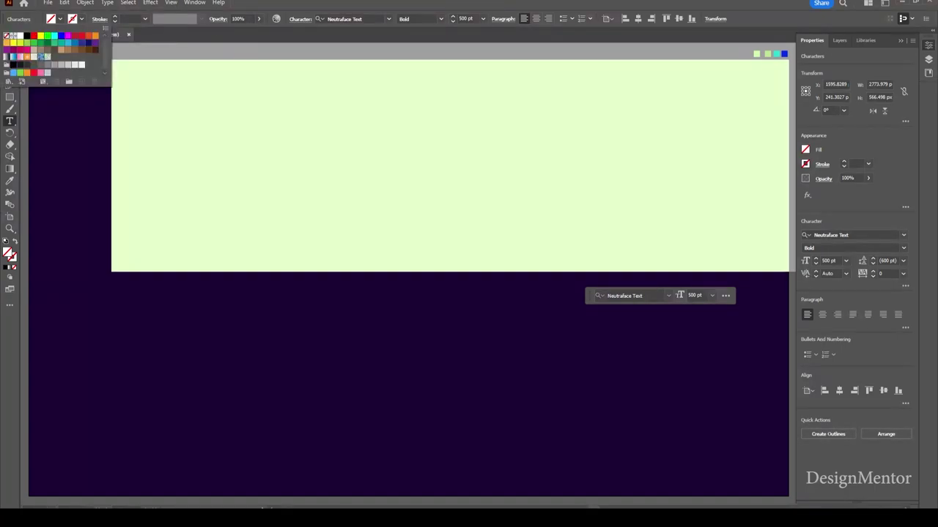
pyautogui.click(24, 35)
pyautogui.press('Escape')
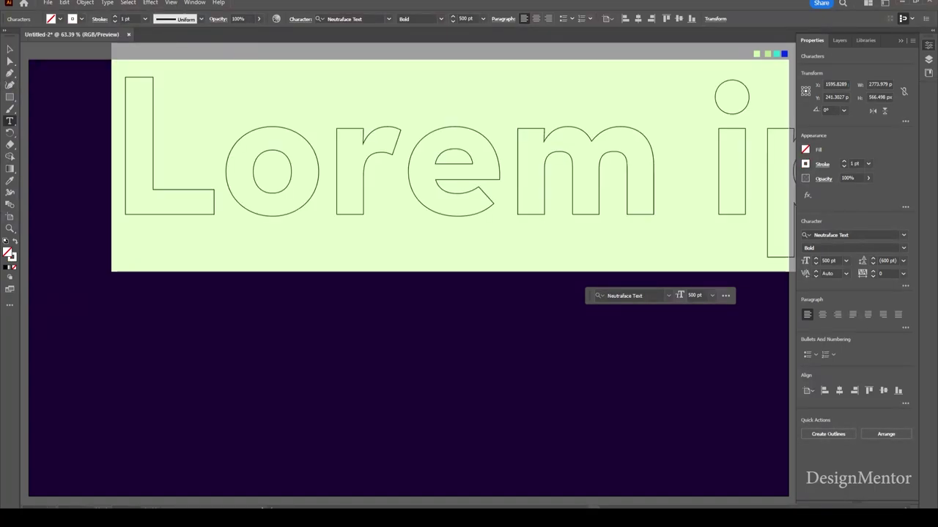
pyautogui.write('P')
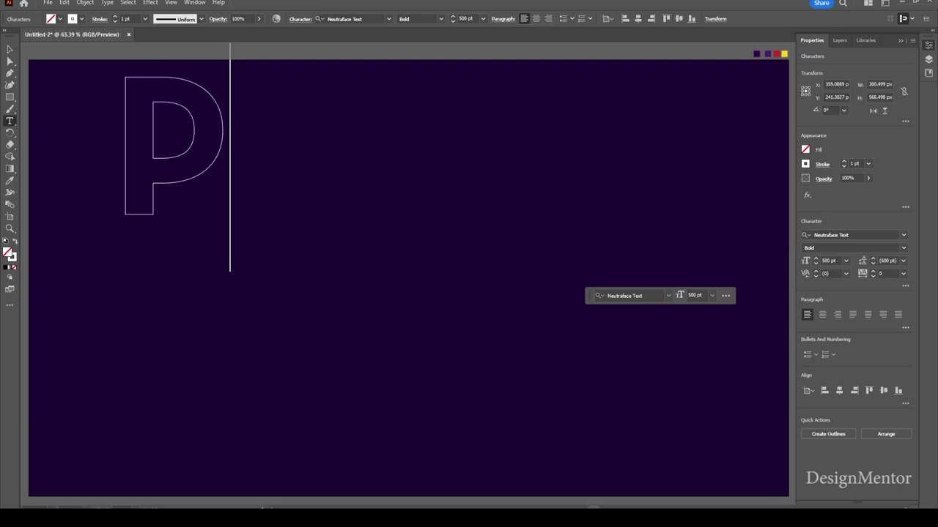
pyautogui.write('oker')
# Step: Centre 'Poker' on the artboard, then nudge it up to Y 340 px
pyautogui.click(10, 49)
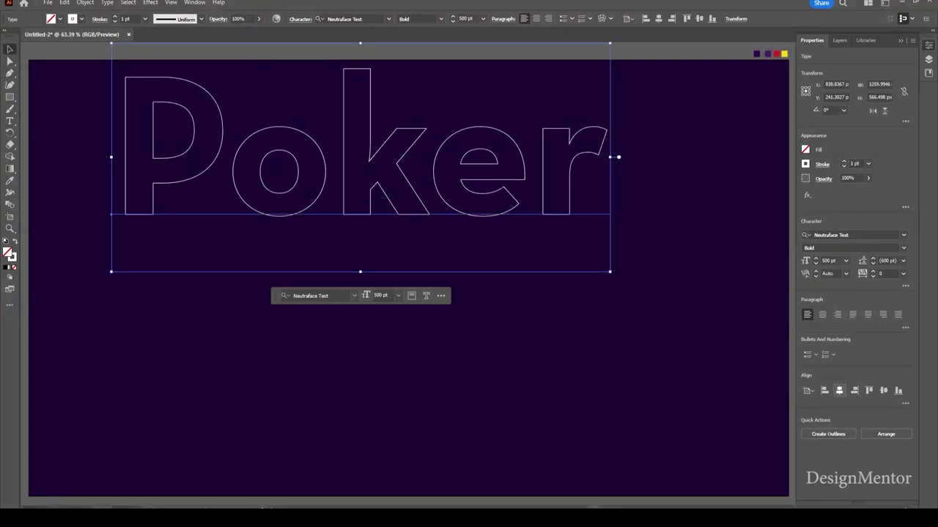
pyautogui.click(839, 390)
pyautogui.click(884, 390)
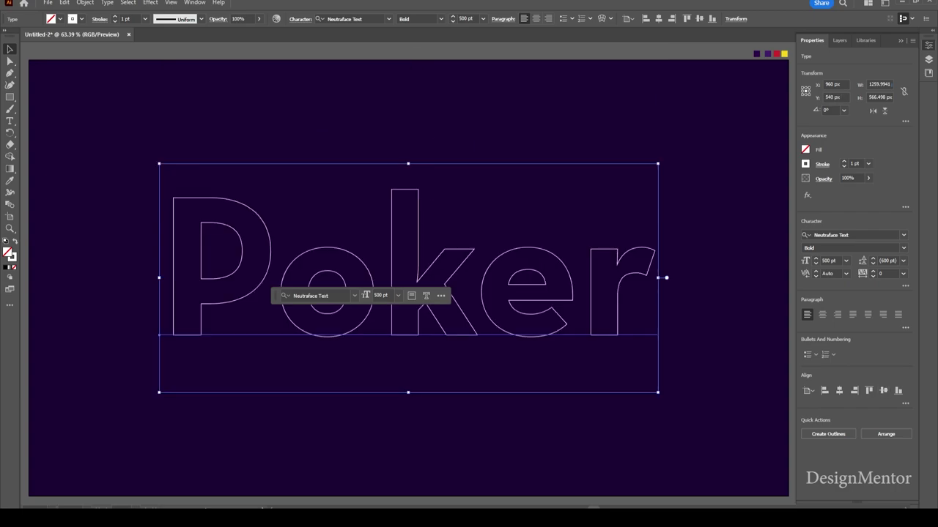
pyautogui.hotkey('shift', 'Up')
pyautogui.hotkey('shift', 'Up')
pyautogui.hotkey('shift', 'Up')
pyautogui.hotkey('shift', 'Up')
pyautogui.hotkey('shift', 'Up')
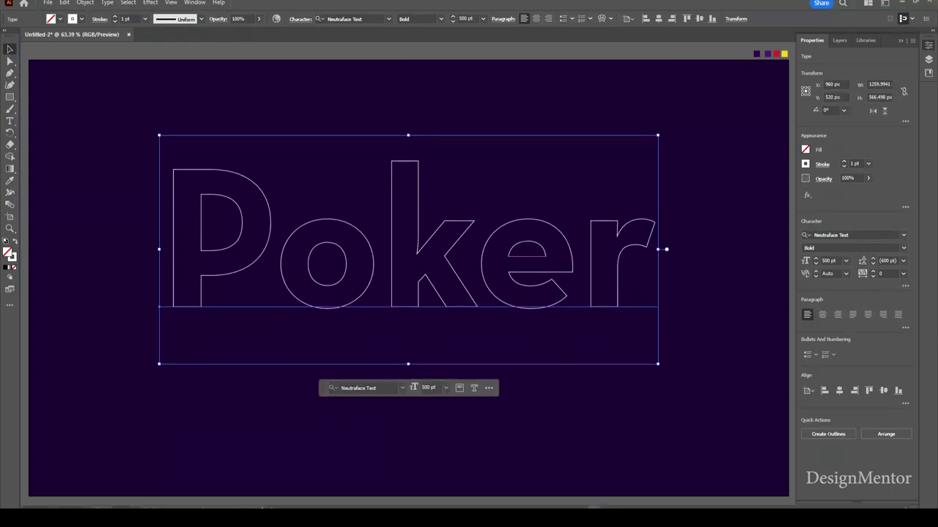
pyautogui.hotkey('shift', 'Up')
pyautogui.hotkey('shift', 'Up')
pyautogui.hotkey('shift', 'Up')
pyautogui.hotkey('shift', 'Up')
pyautogui.hotkey('shift', 'Up')
pyautogui.hotkey('shift', 'Up')
pyautogui.hotkey('shift', 'Up')
pyautogui.hotkey('shift', 'Up')
pyautogui.hotkey('shift', 'Up')
pyautogui.hotkey('shift', 'Up')
pyautogui.hotkey('shift', 'Up')
pyautogui.hotkey('shift', 'Up')
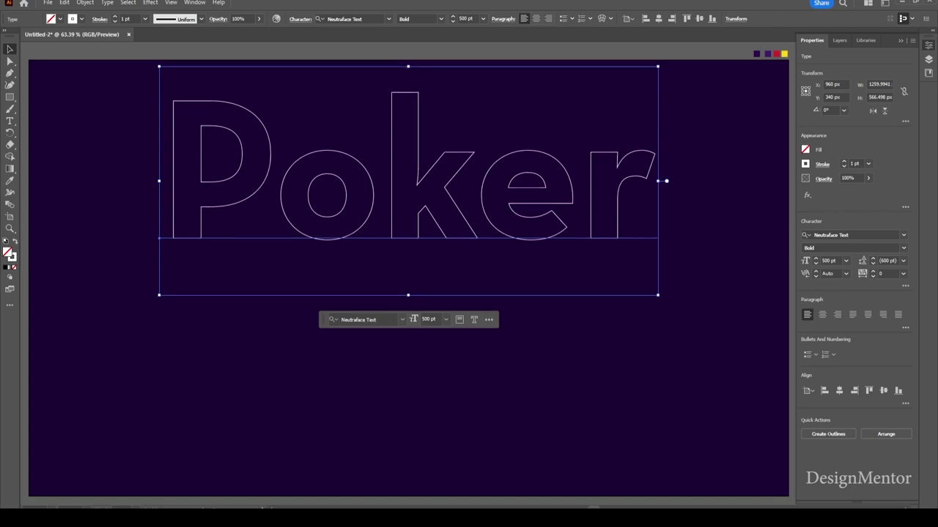
pyautogui.hotkey('shift', 'Up')
pyautogui.hotkey('shift', 'Up')
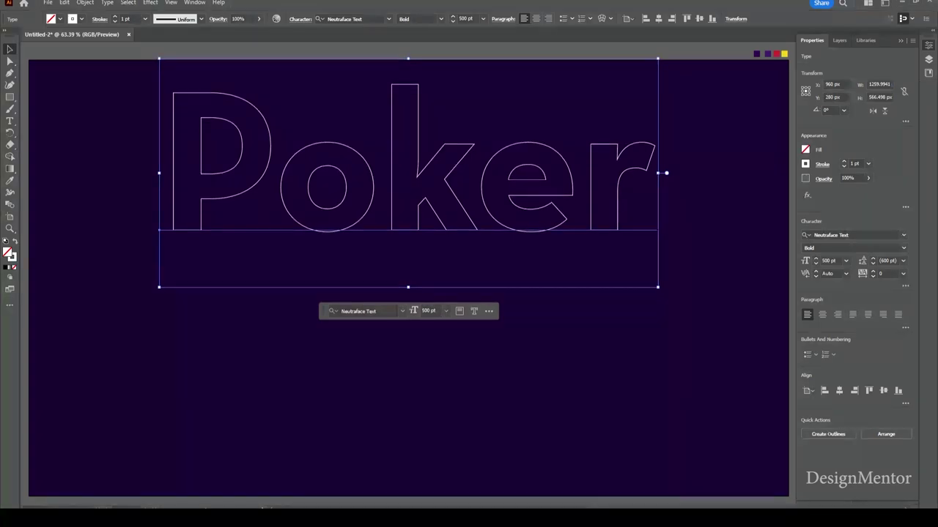
# Step: Paste a copy of 'Poker' in front and nudge it down and to the right
pyautogui.click(65, 2)
pyautogui.click(81, 50)
pyautogui.click(65, 2)
pyautogui.click(90, 72)
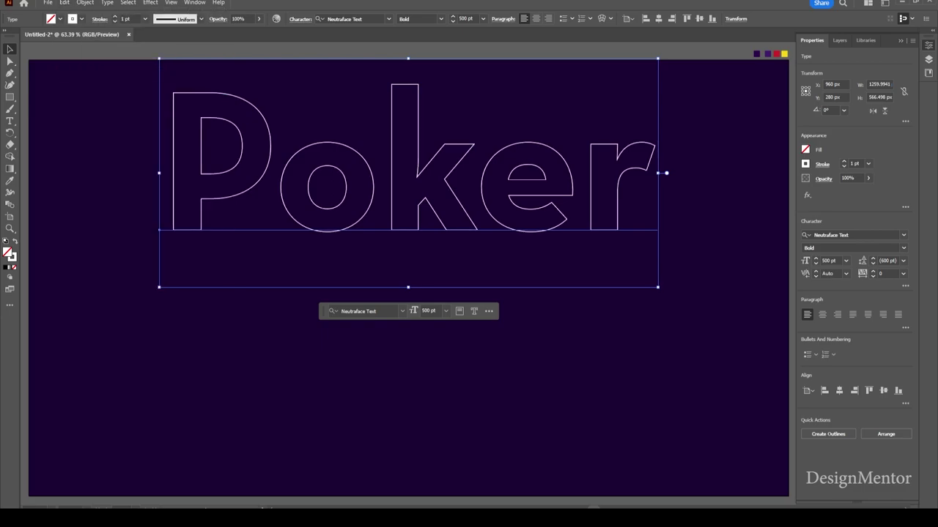
pyautogui.hotkey('shift', 'Down')
pyautogui.hotkey('shift', 'Down')
pyautogui.hotkey('shift', 'Down')
pyautogui.hotkey('shift', 'Down')
pyautogui.hotkey('shift', 'Down')
pyautogui.hotkey('shift', 'Down')
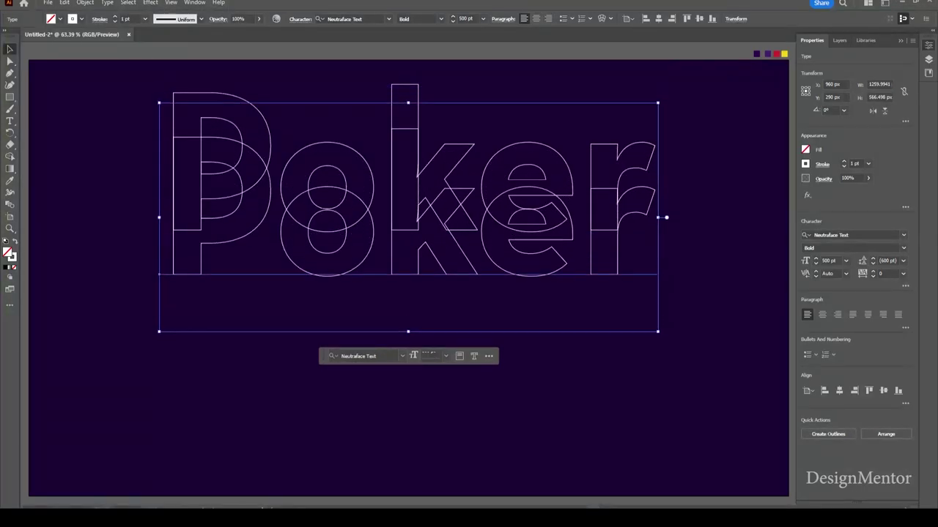
pyautogui.hotkey('shift', 'Down')
pyautogui.hotkey('shift', 'Down')
pyautogui.hotkey('shift', 'Down')
pyautogui.hotkey('shift', 'Down')
pyautogui.hotkey('shift', 'Down')
pyautogui.hotkey('shift', 'Down')
pyautogui.hotkey('shift', 'Down')
pyautogui.hotkey('shift', 'Down')
pyautogui.hotkey('shift', 'Down')
pyautogui.hotkey('shift', 'Down')
pyautogui.hotkey('shift', 'Down')
pyautogui.hotkey('shift', 'Down')
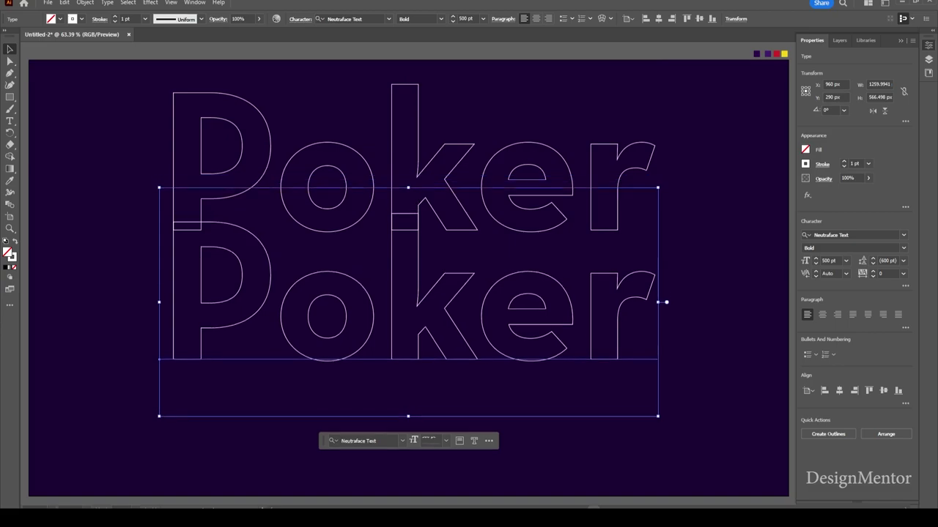
pyautogui.hotkey('shift', 'Down')
pyautogui.hotkey('shift', 'Down')
pyautogui.hotkey('shift', 'Down')
pyautogui.hotkey('shift', 'Down')
pyautogui.hotkey('shift', 'Down')
pyautogui.hotkey('shift', 'Down')
pyautogui.hotkey('shift', 'Down')
pyautogui.hotkey('shift', 'Down')
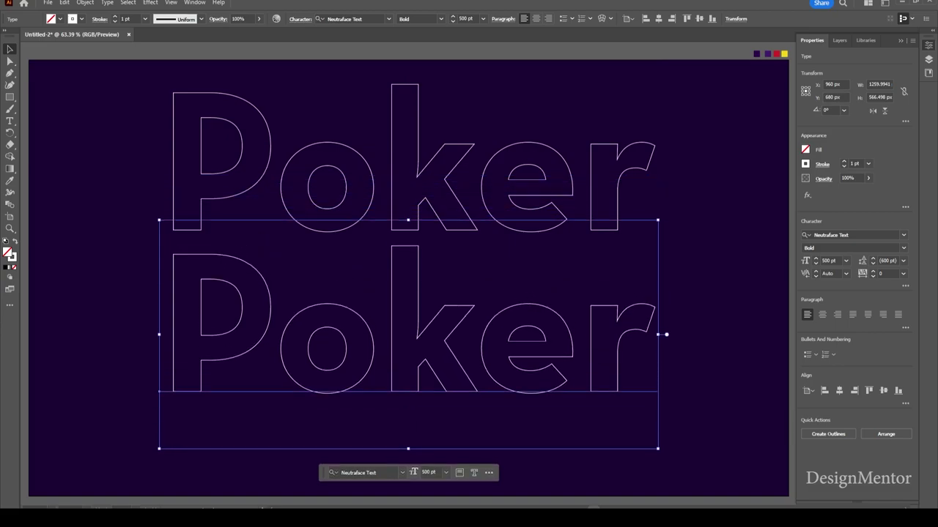
pyautogui.hotkey('shift', 'Down')
pyautogui.hotkey('shift', 'Down')
pyautogui.hotkey('shift', 'Right')
pyautogui.hotkey('shift', 'Right')
pyautogui.hotkey('shift', 'Right')
pyautogui.hotkey('shift', 'Right')
pyautogui.hotkey('shift', 'Right')
pyautogui.hotkey('shift', 'Right')
pyautogui.hotkey('shift', 'Right')
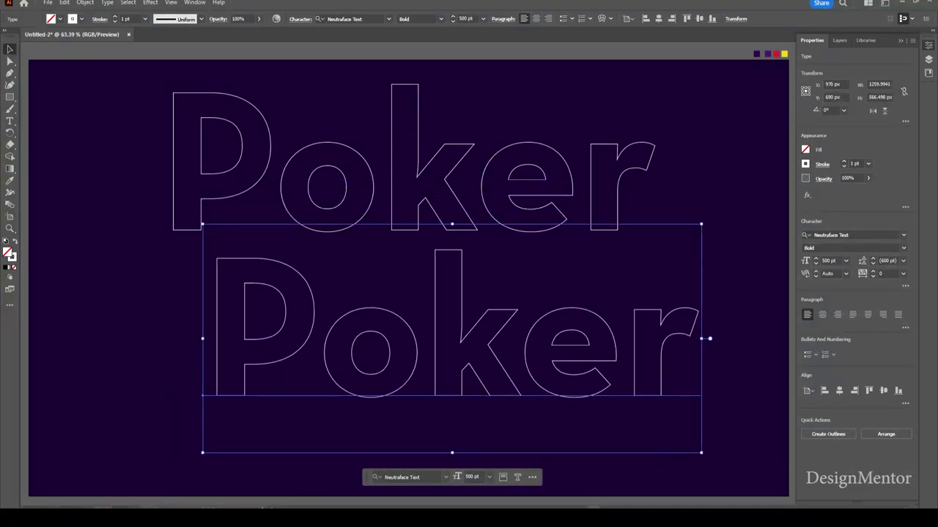
pyautogui.hotkey('shift', 'Right')
pyautogui.hotkey('shift', 'Right')
pyautogui.hotkey('shift', 'Right')
pyautogui.hotkey('shift', 'Right')
pyautogui.hotkey('shift', 'Right')
pyautogui.hotkey('shift', 'Right')
pyautogui.hotkey('shift', 'Right')
pyautogui.hotkey('shift', 'Right')
pyautogui.hotkey('shift', 'Right')
pyautogui.hotkey('shift', 'Right')
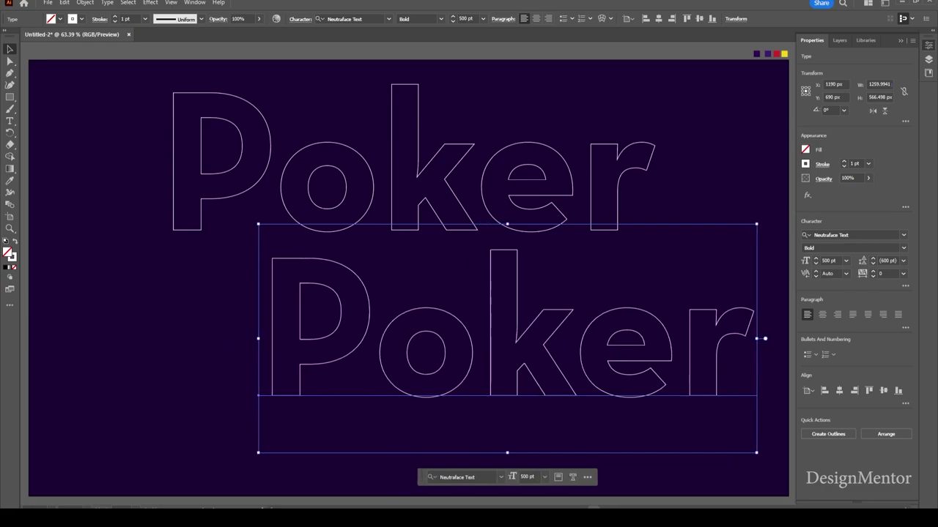
pyautogui.hotkey('shift', 'Right')
pyautogui.hotkey('shift', 'Right')
pyautogui.hotkey('shift', 'Right')
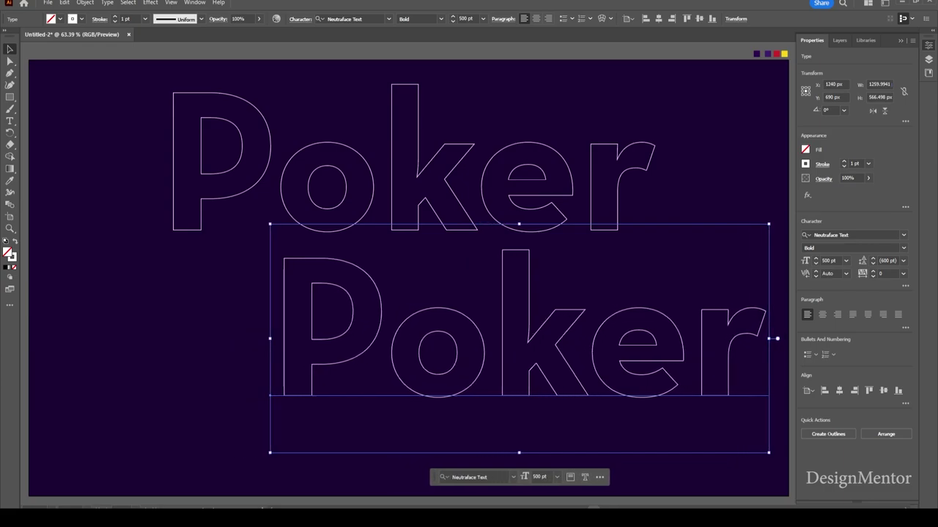
pyautogui.hotkey('shift', 'Left')
# Step: Replace the copy's wording with 'Stars'
pyautogui.doubleClick(491, 330)
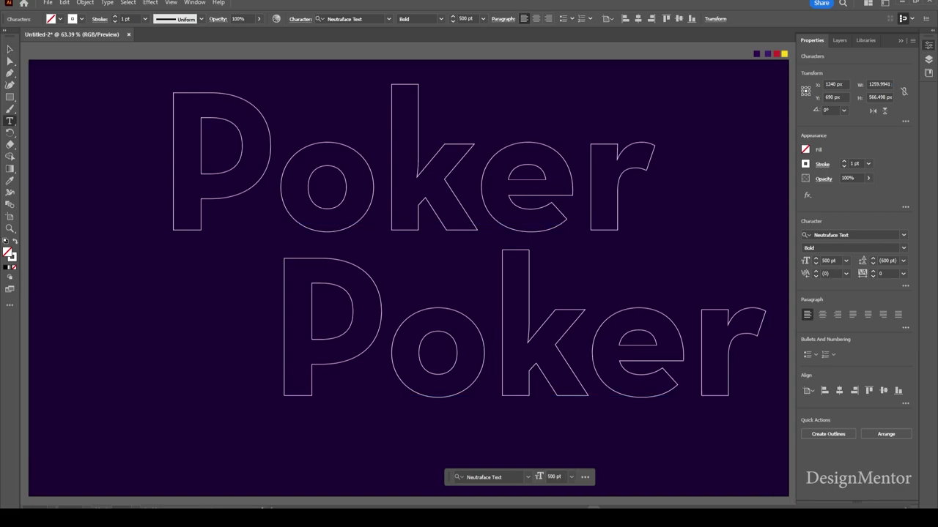
pyautogui.hotkey('ctrl', 'a')
pyautogui.write('Sta')
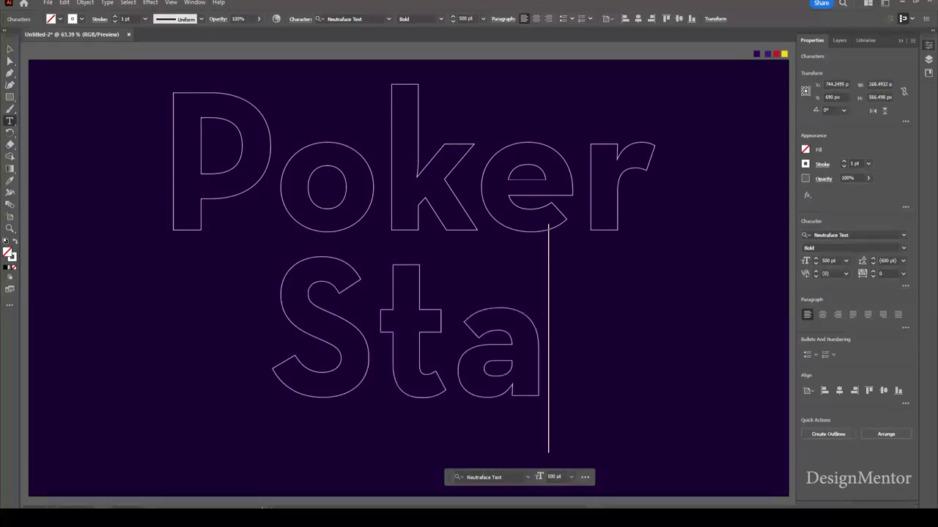
pyautogui.write('rs')
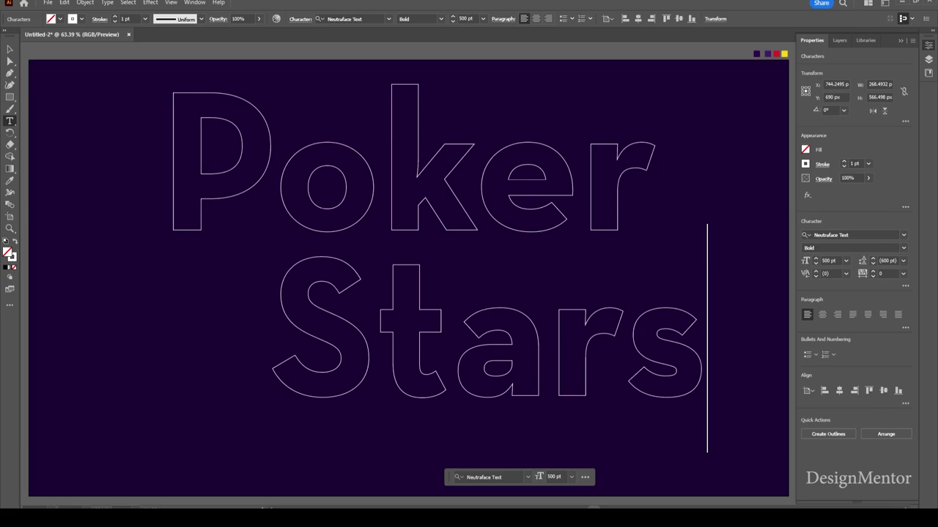
pyautogui.press('Escape')
pyautogui.hotkey('ctrl', 'shift', 'a')
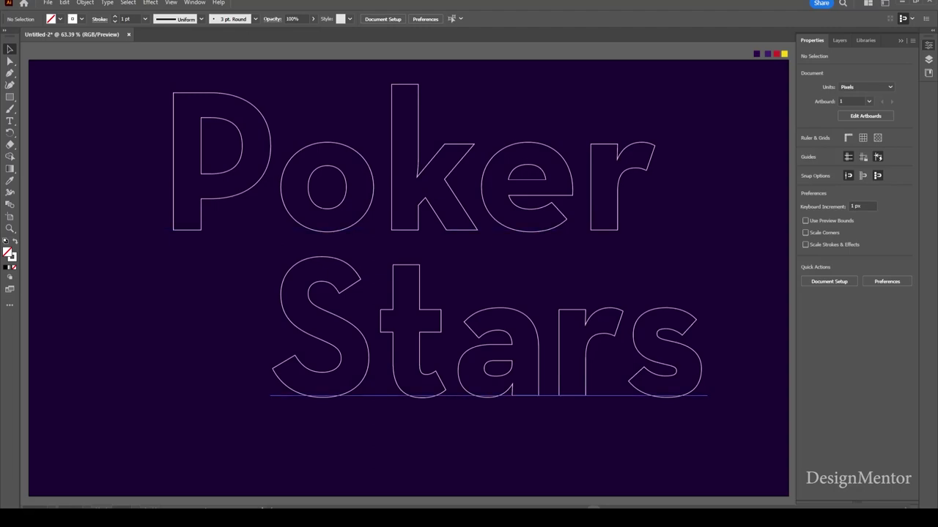
pyautogui.click(483, 352)
# Step: Select both words and set their stroke weight to 2 pt
pyautogui.click(219, 439)
pyautogui.hotkey('ctrl', 'a')
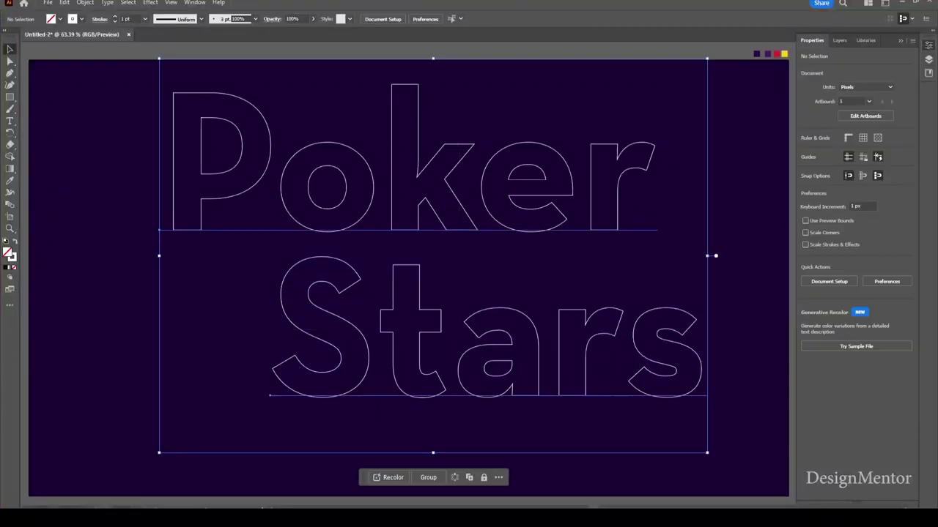
pyautogui.rightClick(421, 201)
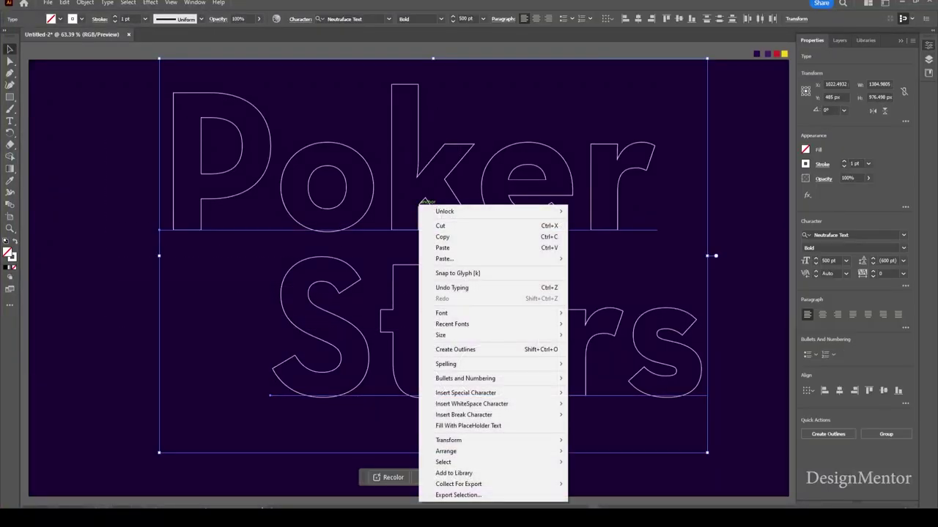
pyautogui.press('Escape')
pyautogui.moveTo(103, 139); pyautogui.dragTo(271, 322)
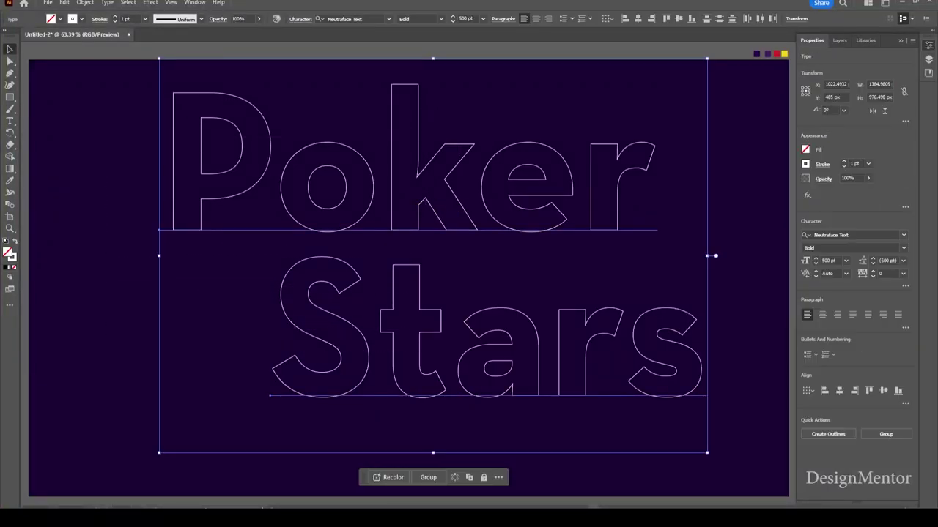
pyautogui.click(126, 19)
pyautogui.write('2')
pyautogui.press('Return')
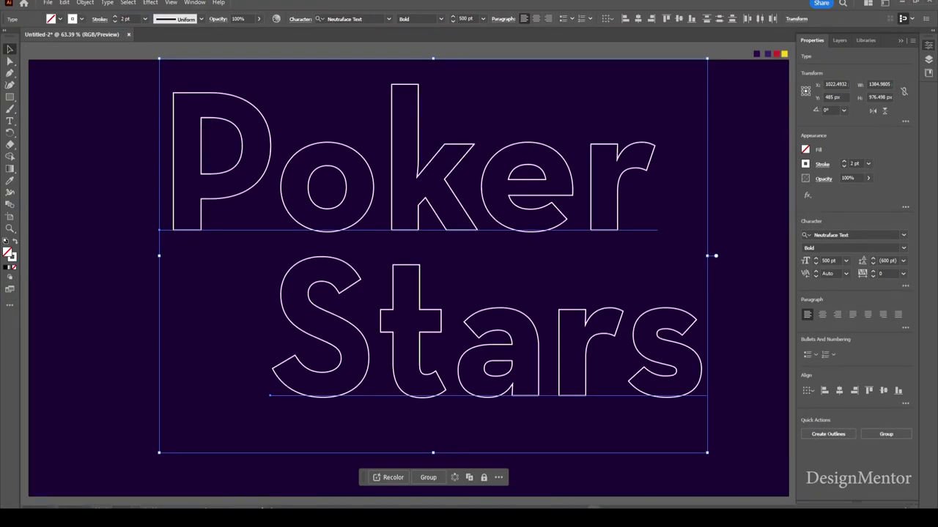
# Step: Convert both words to outlines and group them together
pyautogui.rightClick(271, 138)
pyautogui.click(329, 282)
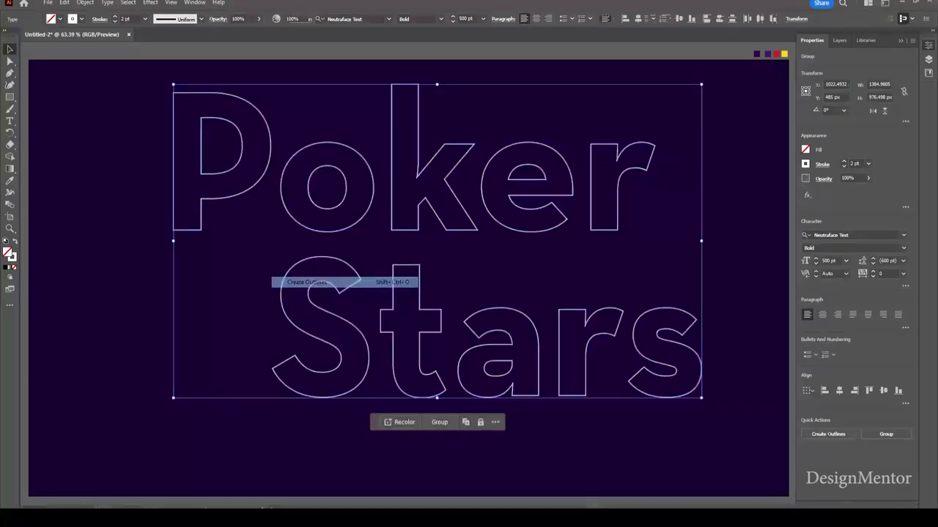
pyautogui.rightClick(345, 227)
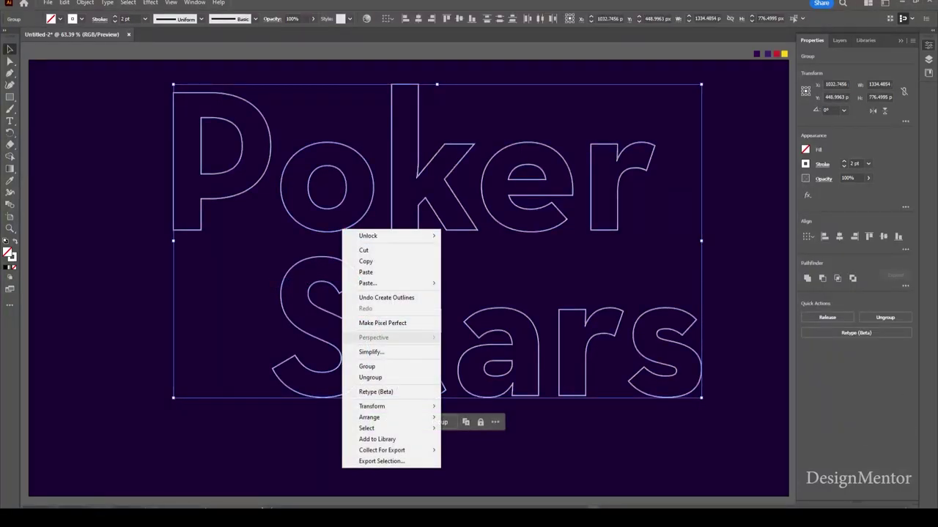
pyautogui.click(367, 366)
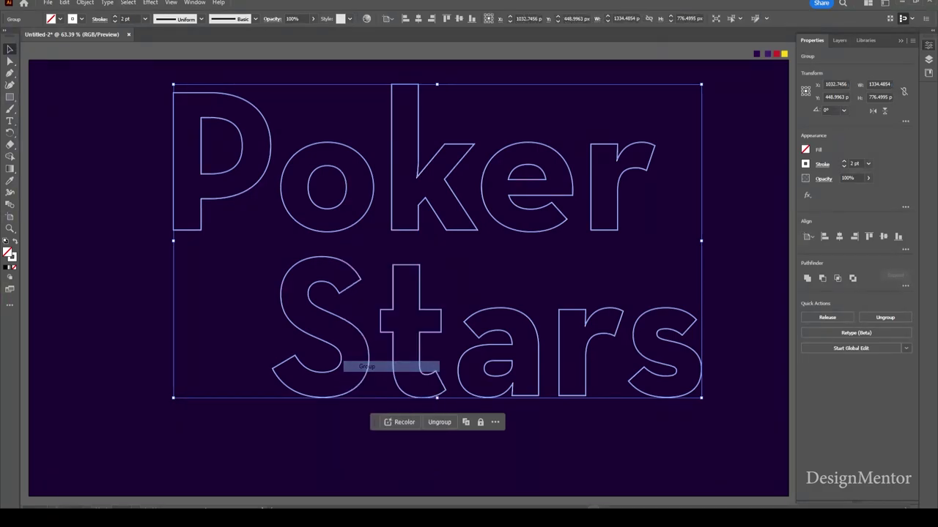
pyautogui.click(88, 447)
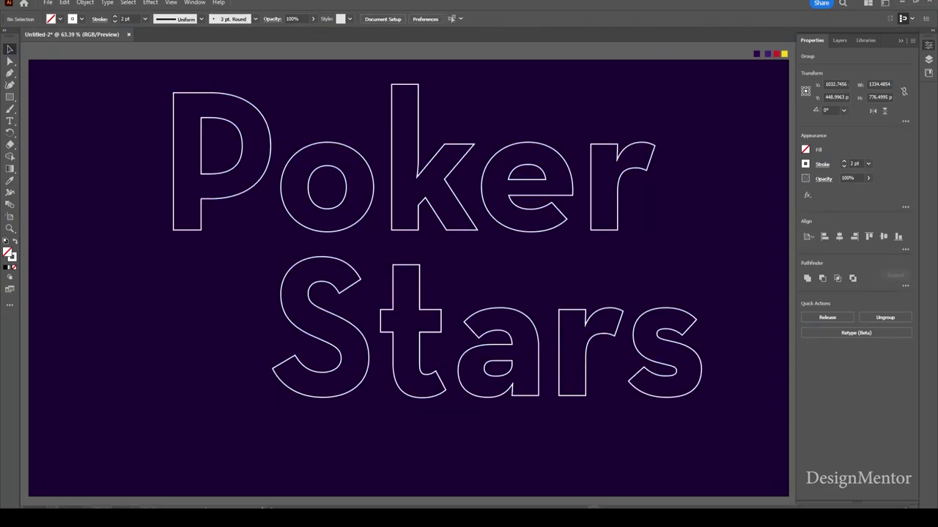
pyautogui.moveTo(145, 136); pyautogui.dragTo(753, 402)
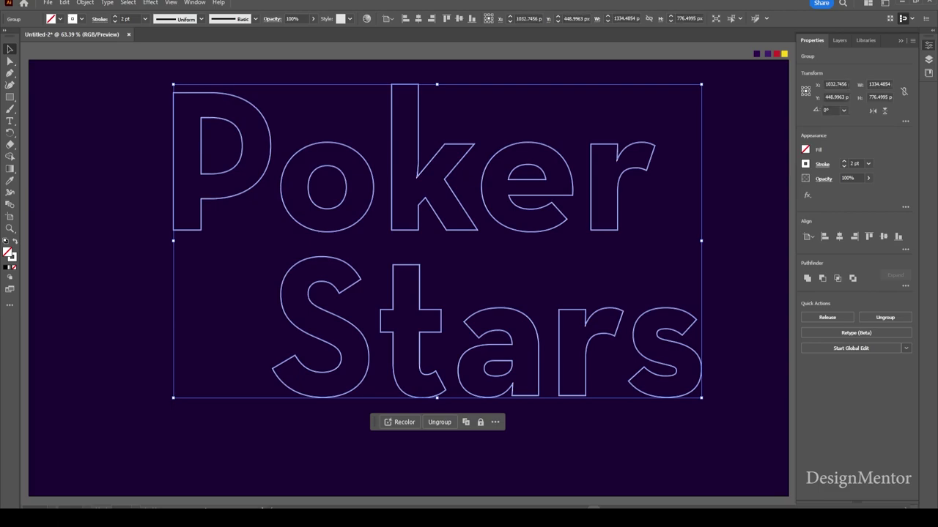
pyautogui.click(150, 2)
pyautogui.moveTo(177, 59)
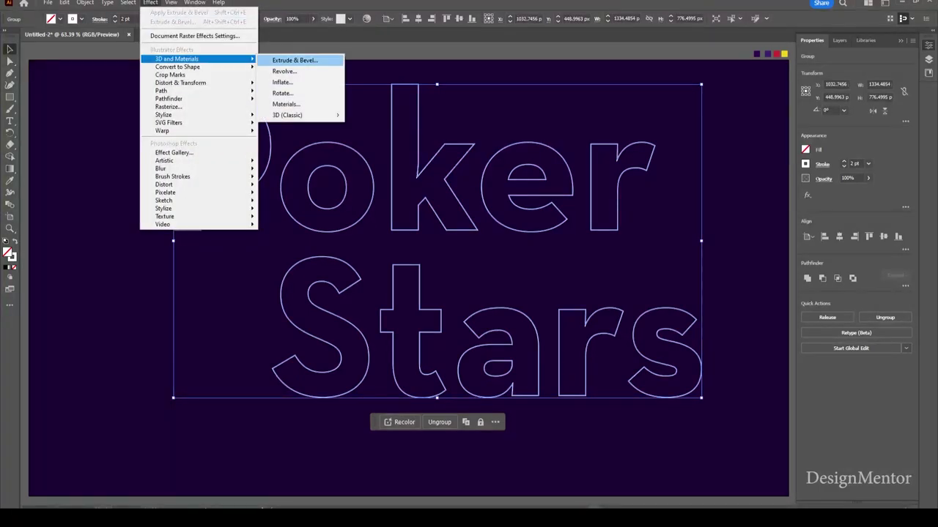
# Step: Apply Extrude & Bevel (Classic) to the group with 0 pt extrude depth
pyautogui.moveTo(288, 115)
pyautogui.click(396, 115)
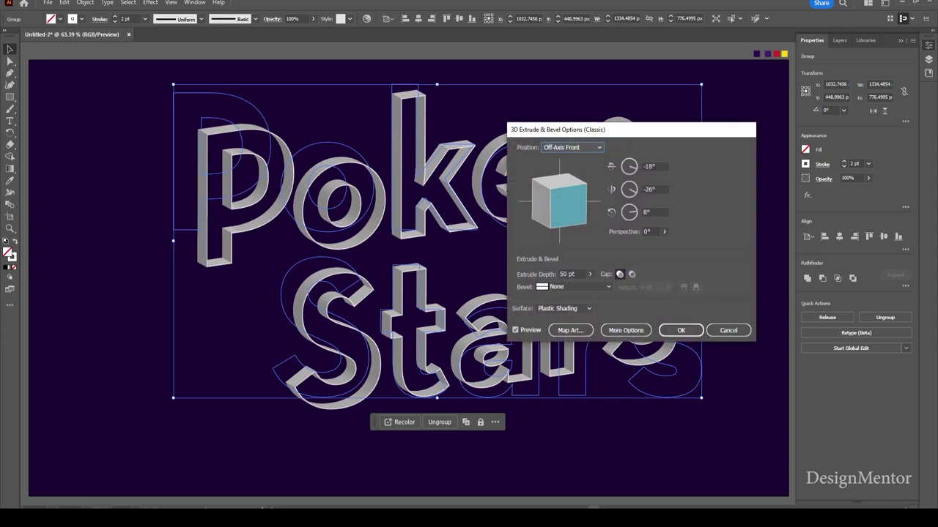
pyautogui.click(568, 274)
pyautogui.write('0')
pyautogui.press('Return')
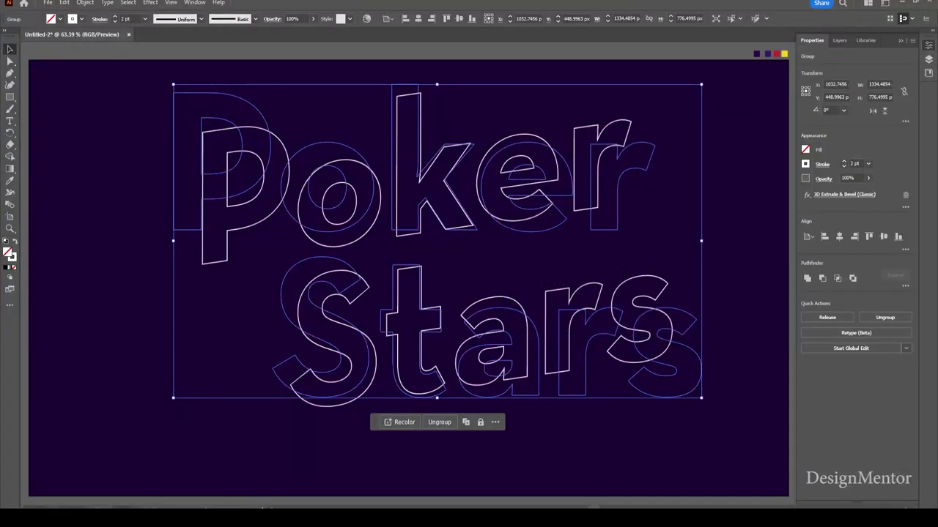
# Step: Set the 3D position to Isometric Top and apply the effect
pyautogui.click(844, 194)
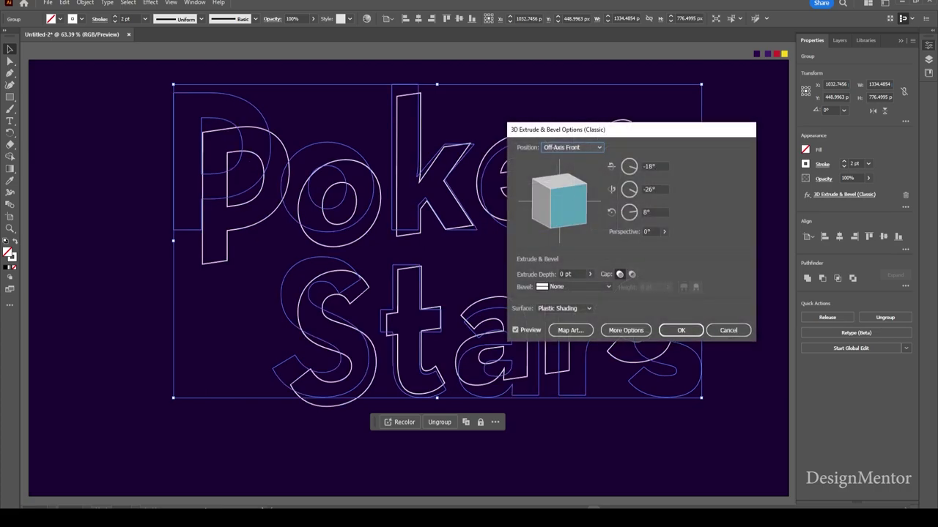
pyautogui.click(572, 147)
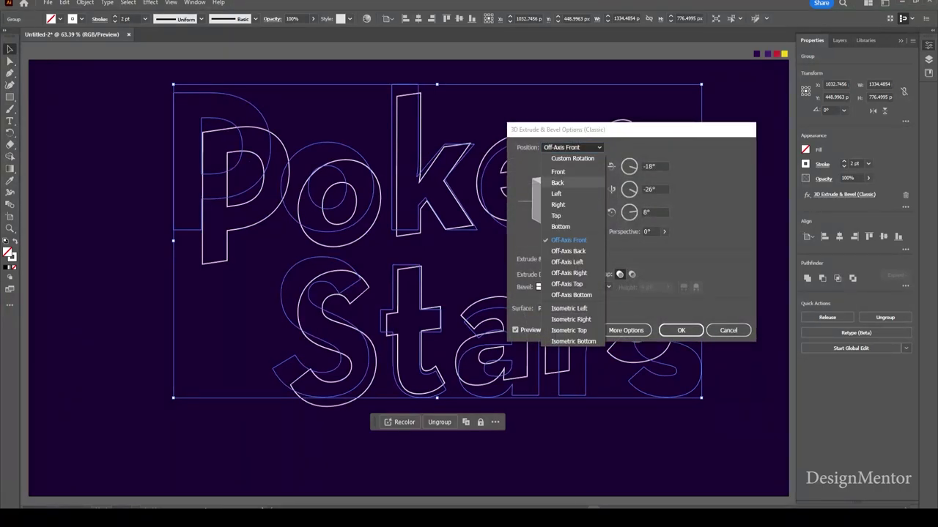
pyautogui.click(568, 307)
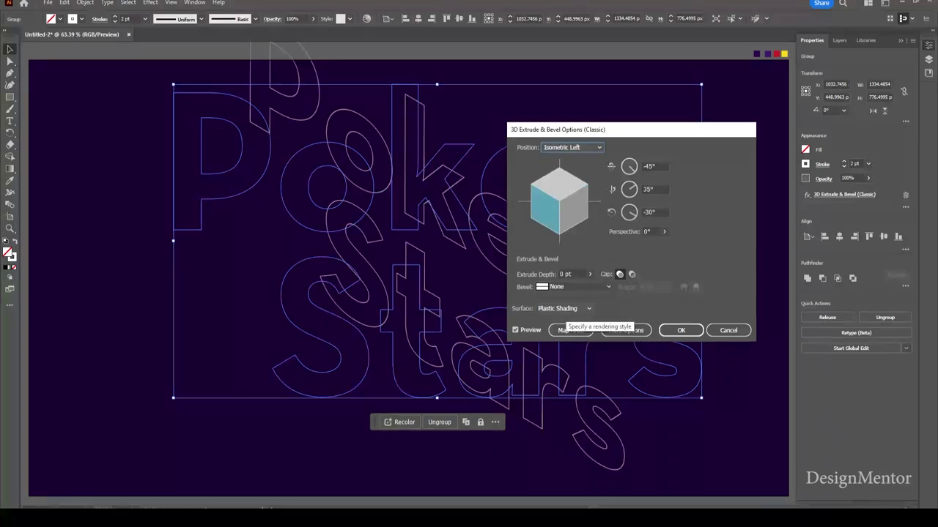
pyautogui.click(572, 147)
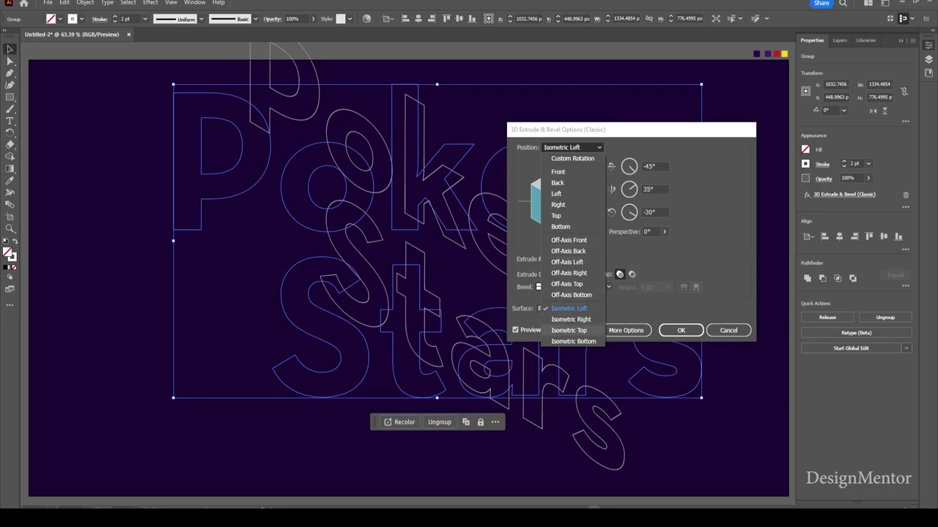
pyautogui.click(569, 330)
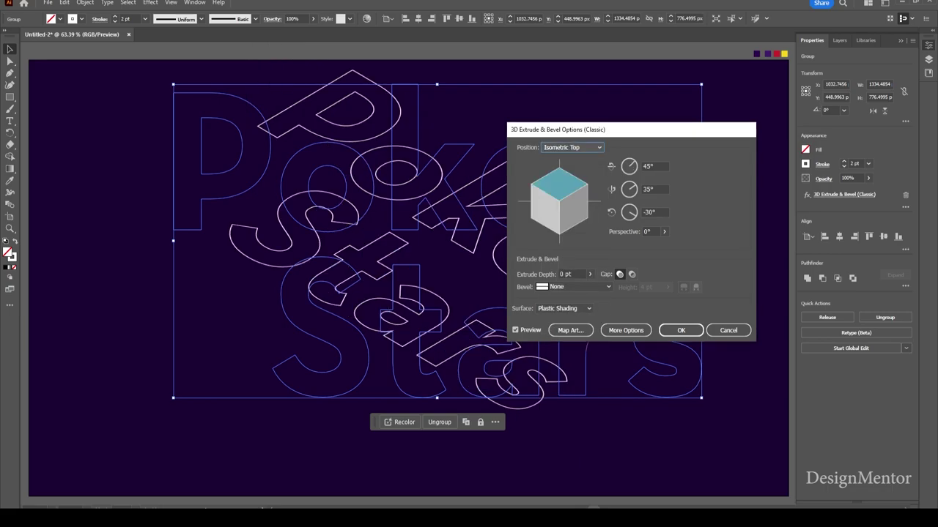
pyautogui.moveTo(620, 130); pyautogui.dragTo(605, 177)
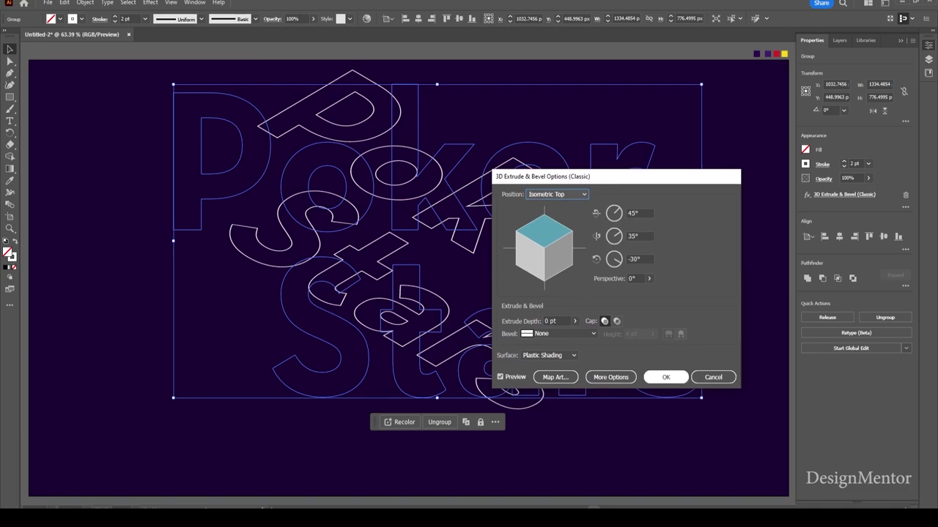
pyautogui.click(665, 378)
pyautogui.hotkey('ctrl', 'shift', 'a')
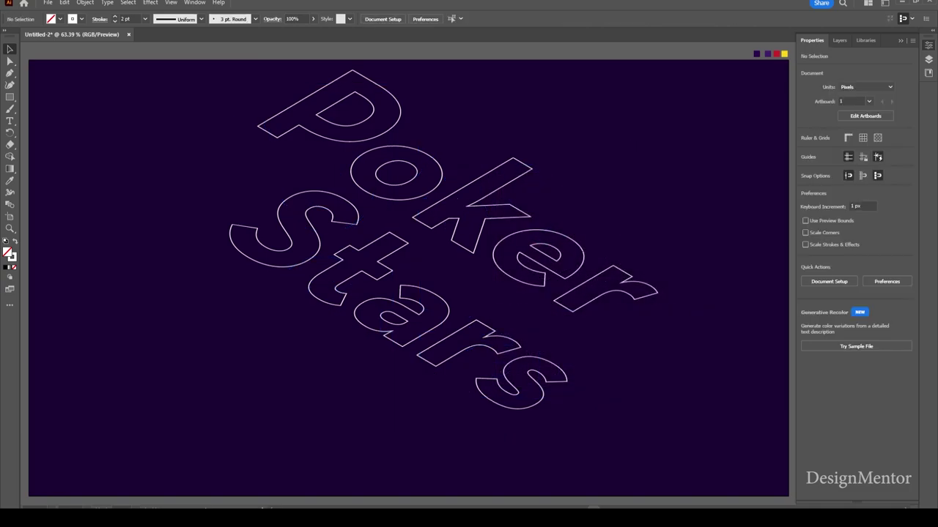
# Step: Expand Appearance on the isometric lettering, then Expand it into plain paths
pyautogui.hotkey('ctrl', 'a')
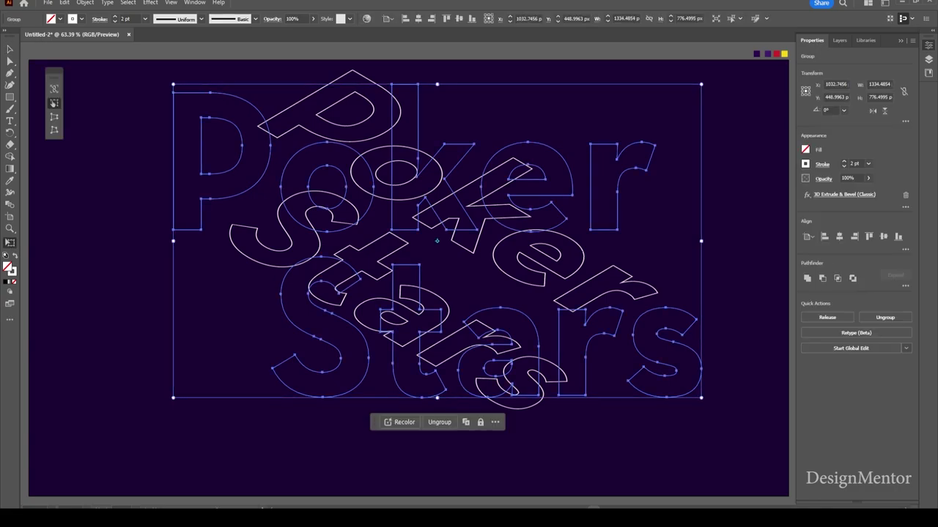
pyautogui.moveTo(176, 414)
pyautogui.mouseDown()
pyautogui.moveTo(412, 457)
pyautogui.moveTo(593, 413)
pyautogui.mouseUp()
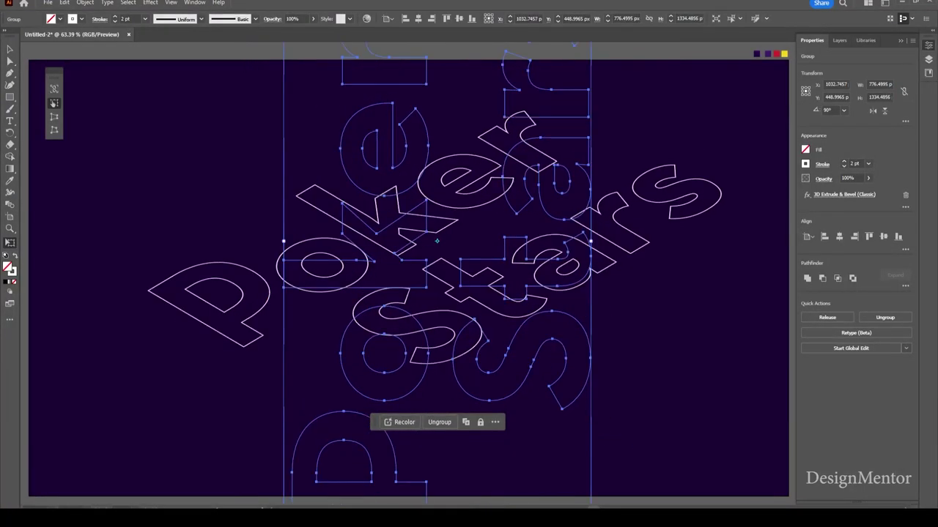
pyautogui.press('v')
pyautogui.hotkey('ctrl', 'shift', 'a')
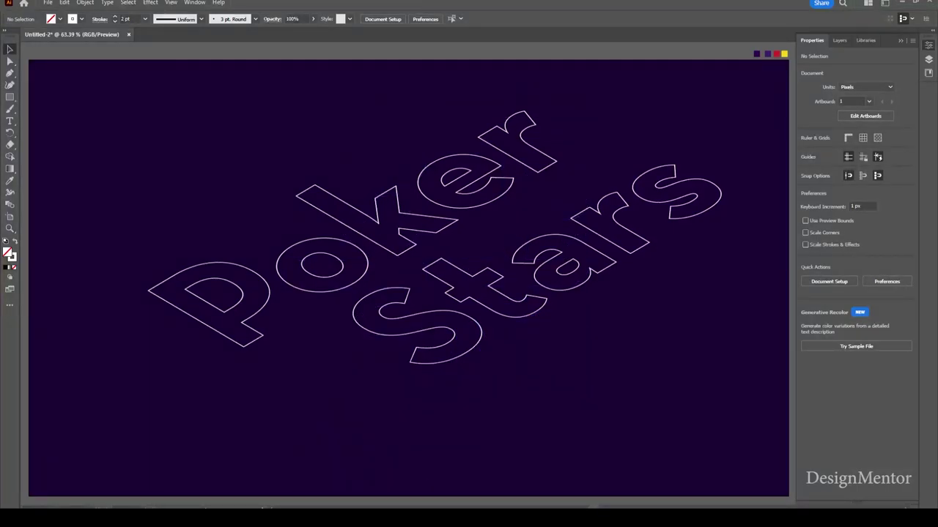
pyautogui.moveTo(225, 132); pyautogui.dragTo(641, 337)
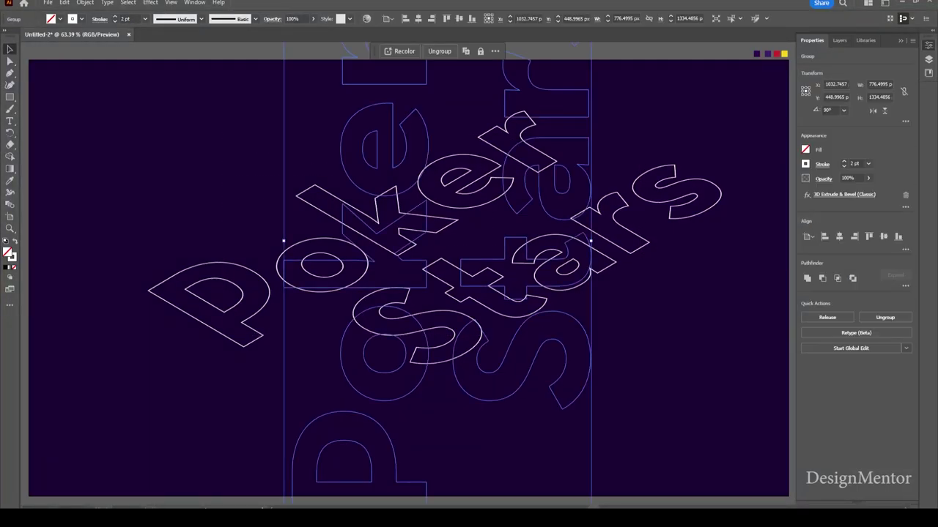
pyautogui.click(85, 3)
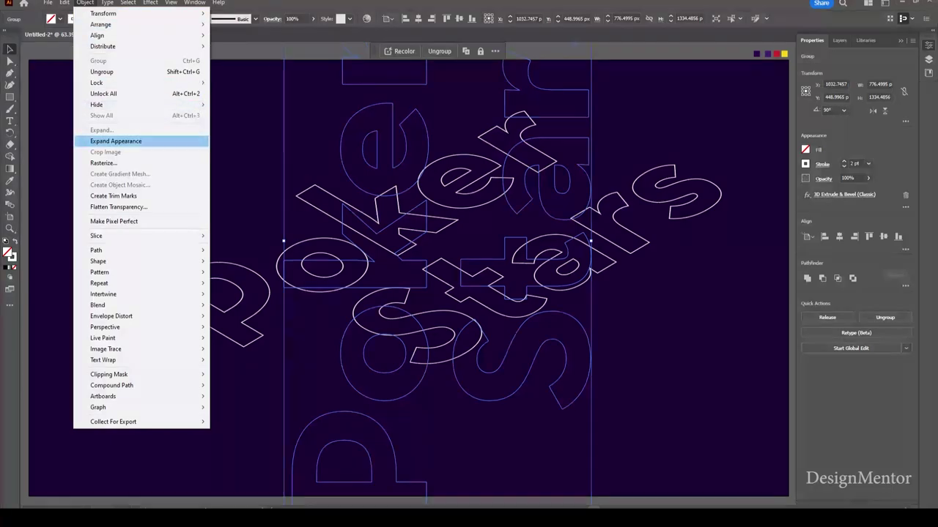
pyautogui.click(109, 140)
pyautogui.click(85, 2)
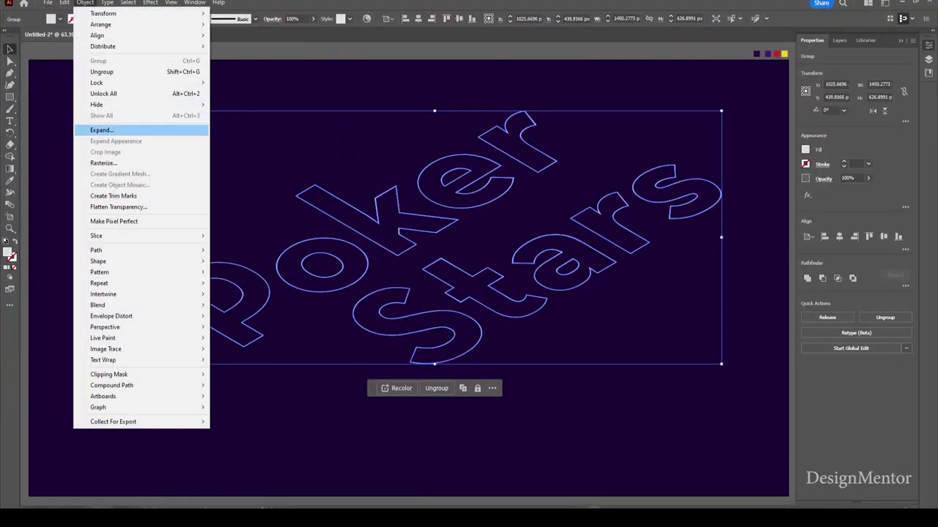
pyautogui.click(110, 130)
pyautogui.hotkey('ctrl', 'shift', 'a')
# Step: Centre the flattened lettering on the artboard at X 960 px, Y 540 px
pyautogui.moveTo(308, 106); pyautogui.dragTo(625, 329)
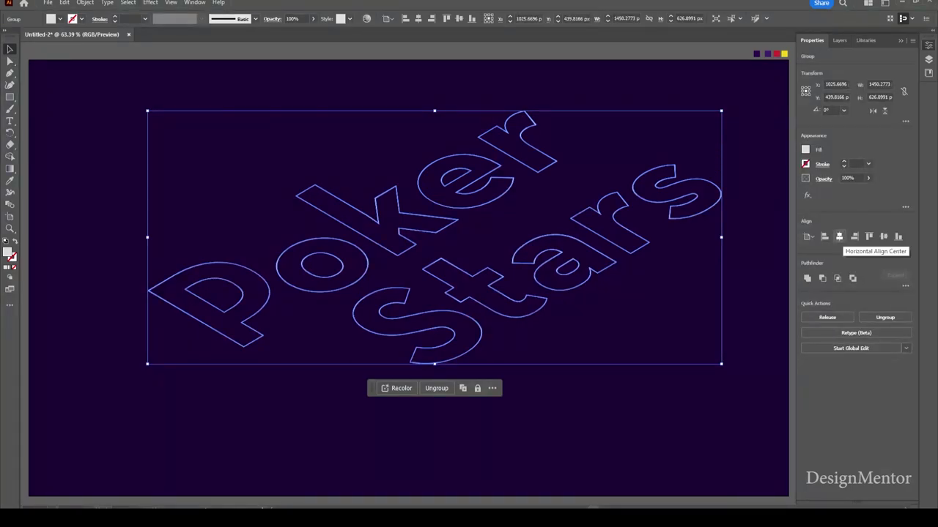
pyautogui.click(839, 236)
pyautogui.click(884, 236)
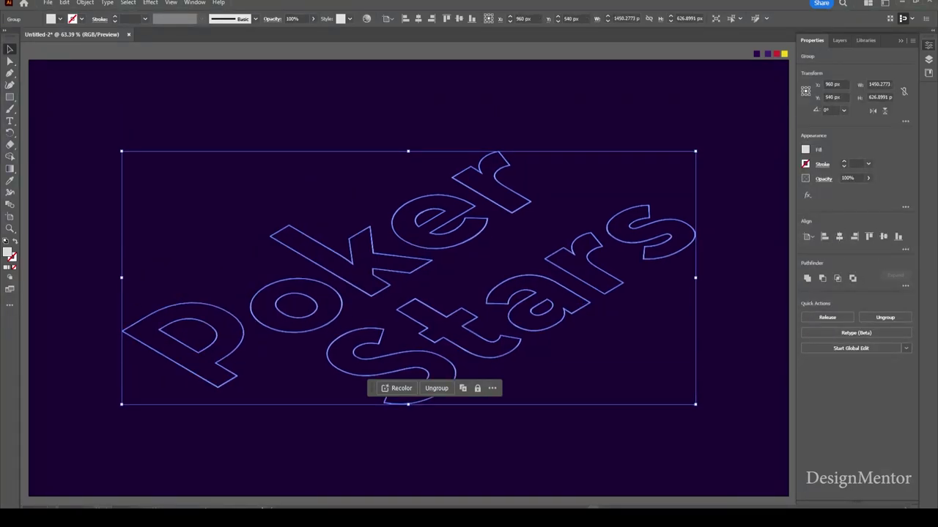
pyautogui.hotkey('ctrl', 'shift', 'a')
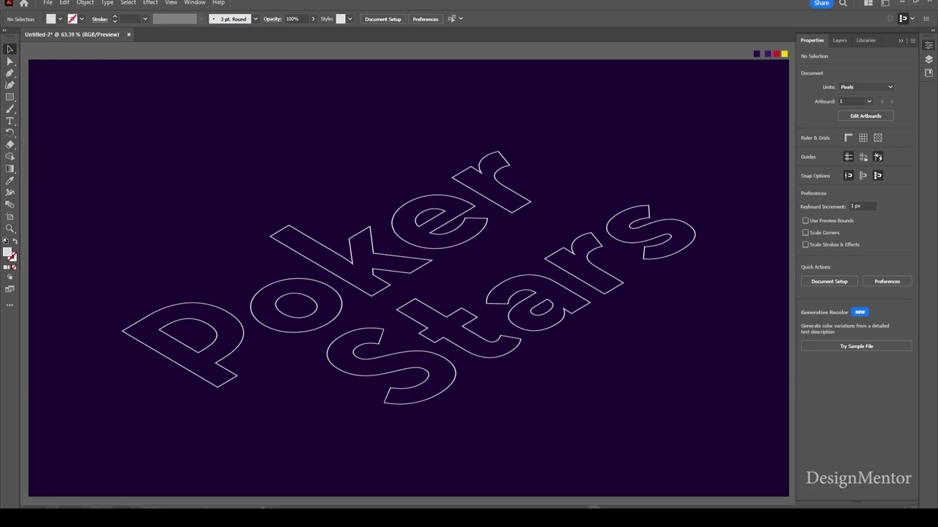
# Step: Set the lettering stroke to 2 pt and park a spare copy above the artboard
pyautogui.hotkey('ctrl', 'a')
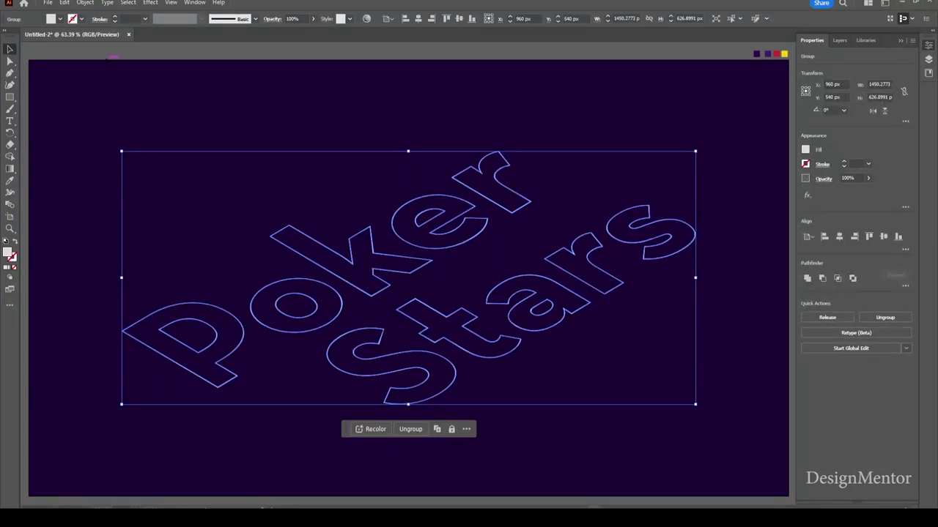
pyautogui.click(131, 19)
pyautogui.write('2')
pyautogui.press('Return')
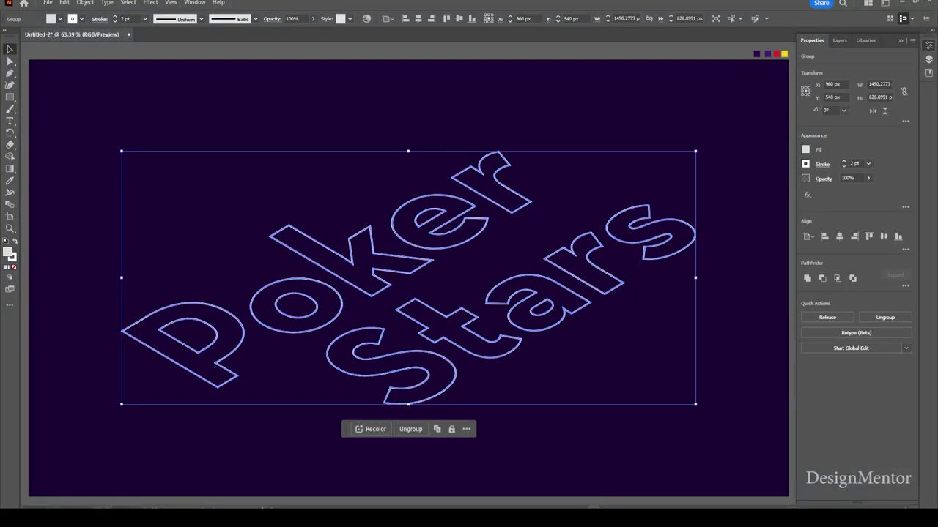
pyautogui.moveTo(408, 293); pyautogui.dragTo(408, 176)
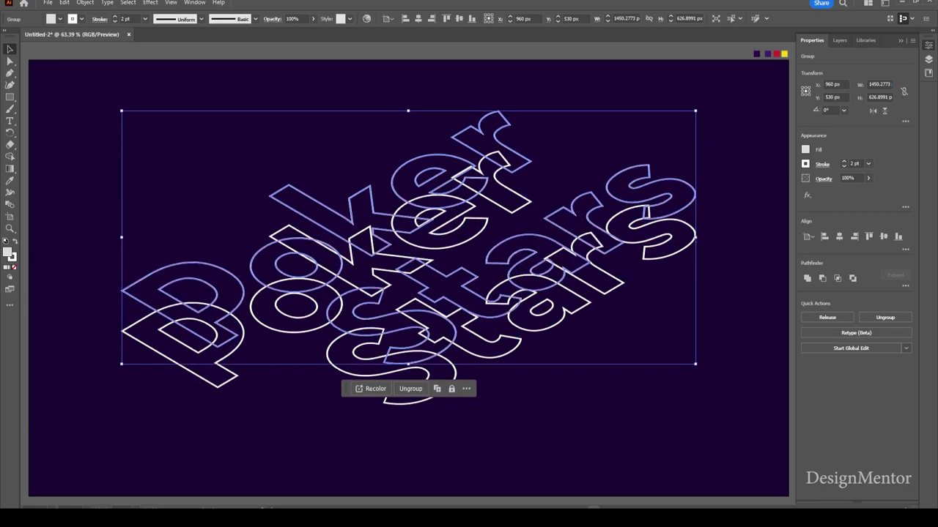
pyautogui.moveTo(408, 287); pyautogui.dragTo(408, 85)
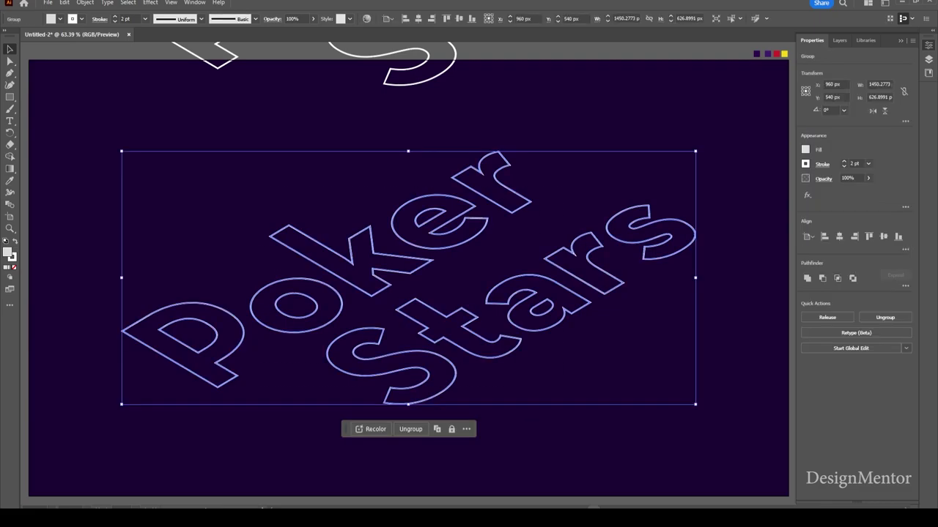
# Step: Nudge an offset duplicate of the lettering down beneath the original to Y 650 px
pyautogui.press('Down')
pyautogui.press('Down')
pyautogui.press('Down')
pyautogui.press('Down')
pyautogui.press('Down')
pyautogui.press('Down')
pyautogui.press('Down')
pyautogui.press('Down')
pyautogui.press('Down')
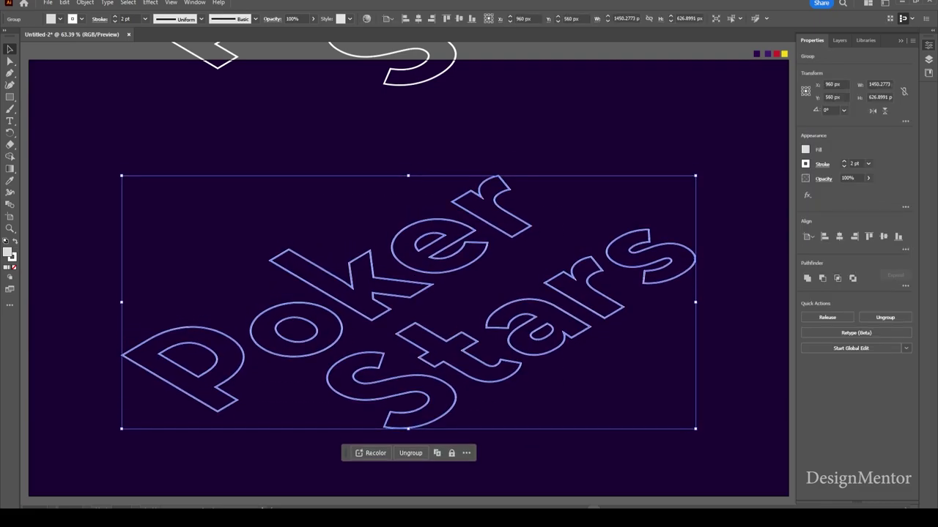
pyautogui.press('Down')
pyautogui.press('Down')
pyautogui.press('Down')
pyautogui.press('Down')
pyautogui.press('Down')
pyautogui.press('Down')
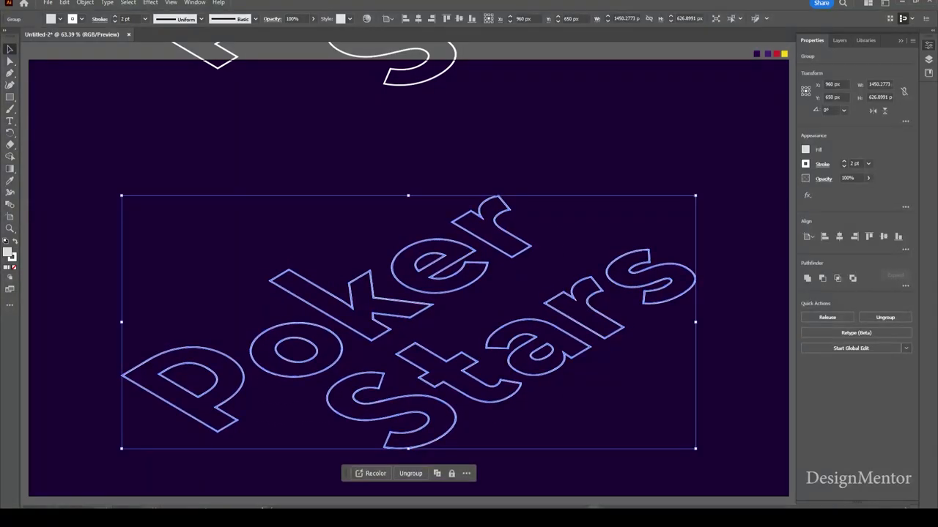
pyautogui.press('Down')
pyautogui.press('Down')
pyautogui.press('Down')
pyautogui.hotkey('shift', 'Up')
pyautogui.hotkey('shift', 'Up')
pyautogui.hotkey('shift', 'Up')
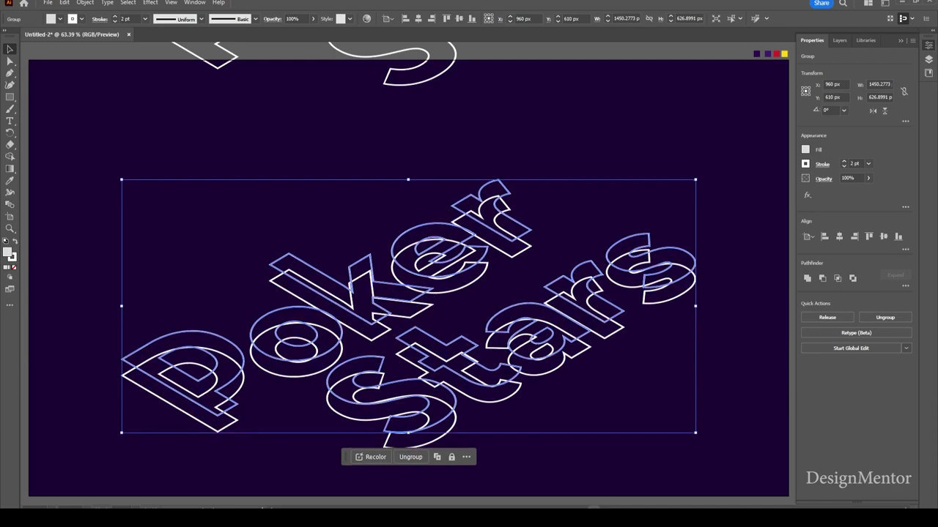
pyautogui.hotkey('shift', 'Up')
pyautogui.hotkey('shift', 'Down')
pyautogui.hotkey('ctrl', 'shift', 'a')
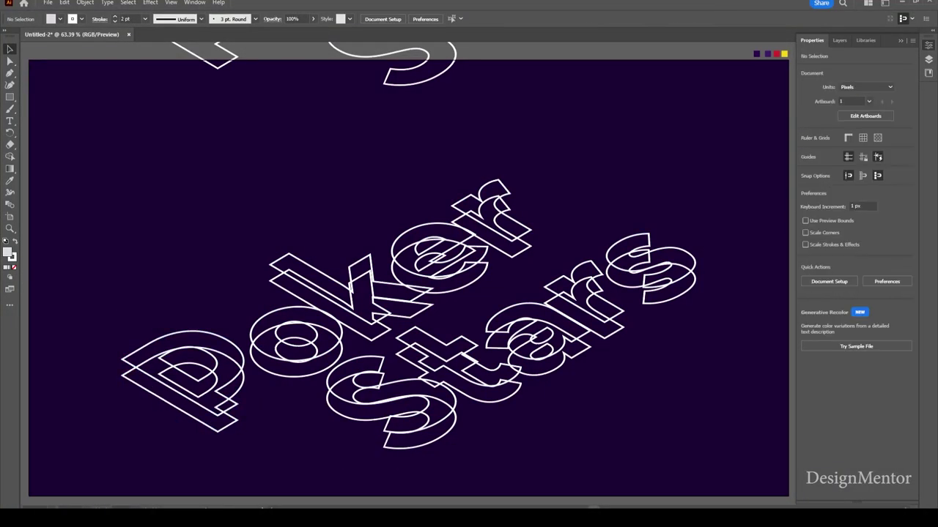
pyautogui.click(168, 399)
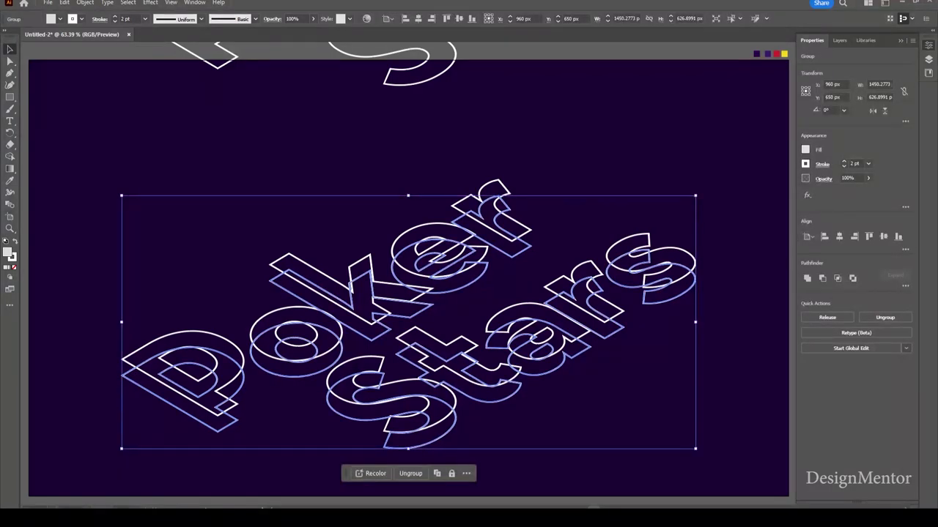
# Step: Remove the fill from the back lettering copy and colour its outline purple
pyautogui.click(59, 19)
pyautogui.click(6, 35)
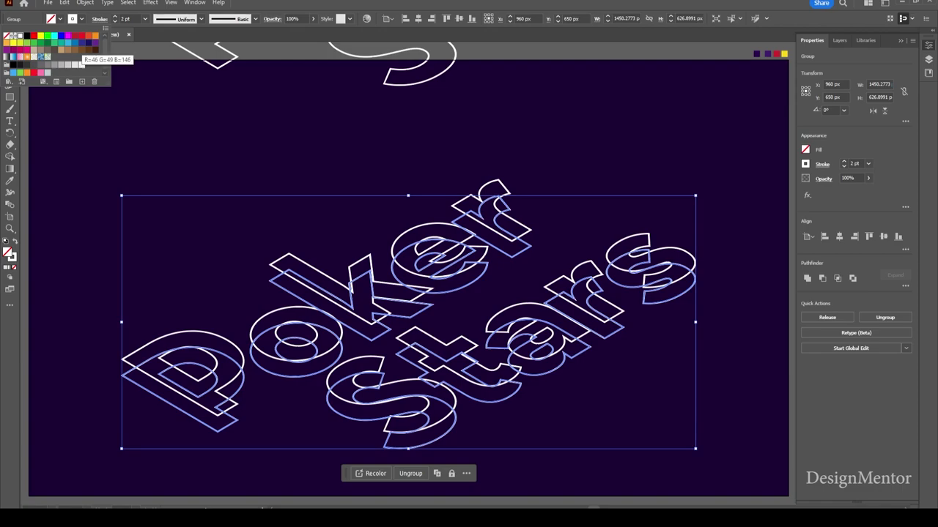
pyautogui.click(81, 41)
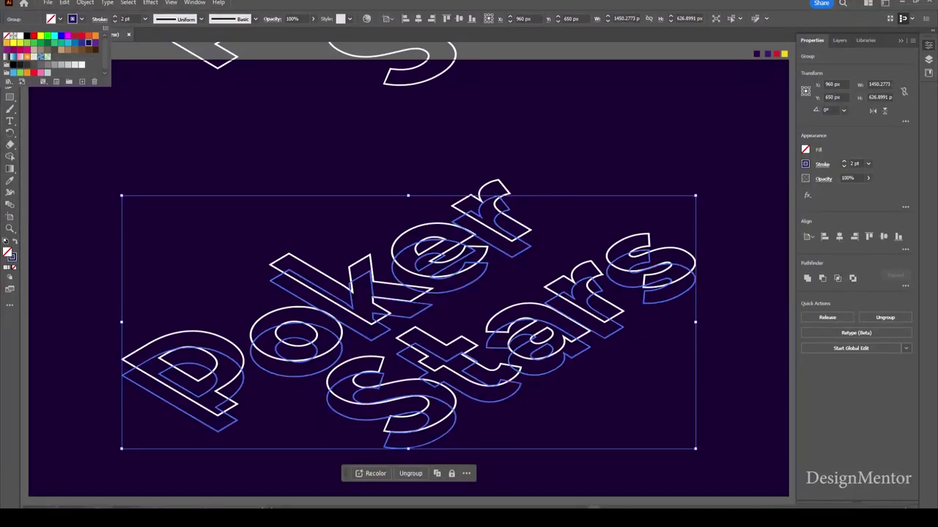
pyautogui.press('Escape')
pyautogui.hotkey('ctrl', 'shift', 'a')
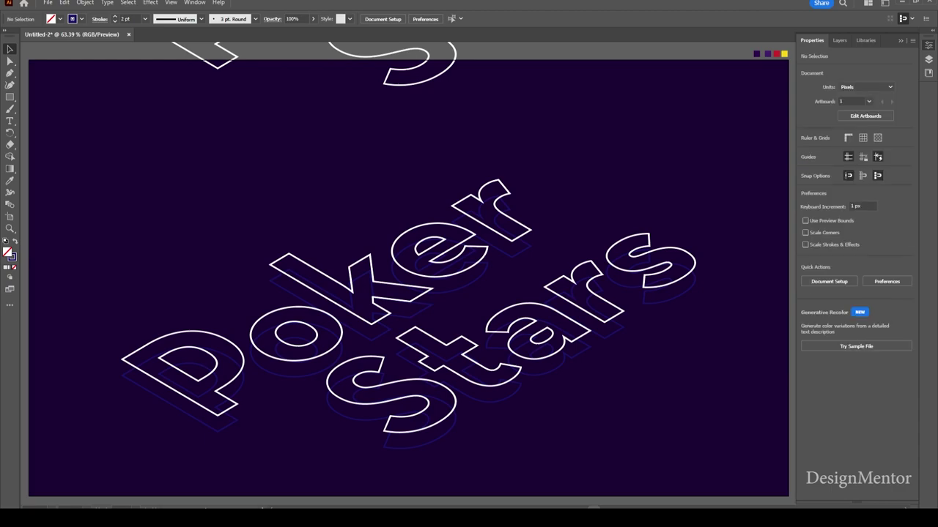
pyautogui.click(351, 293)
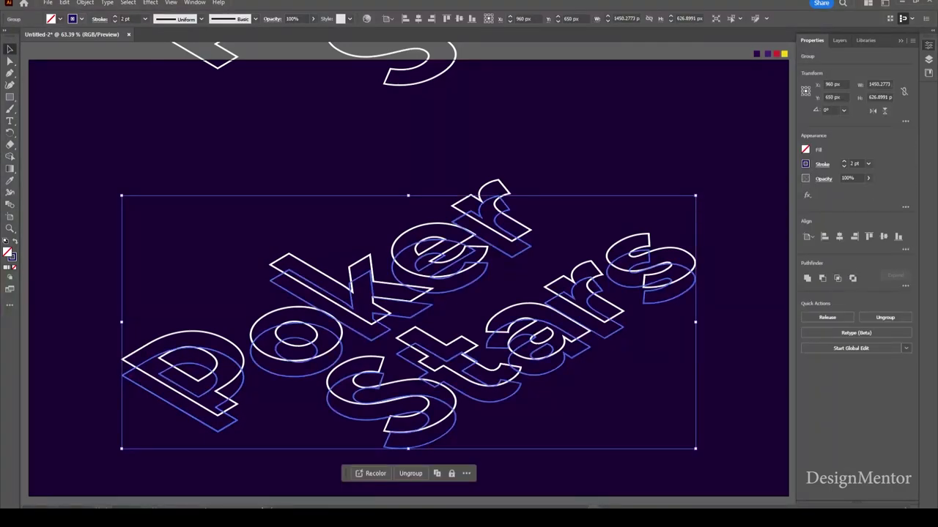
pyautogui.click(80, 18)
pyautogui.click(95, 41)
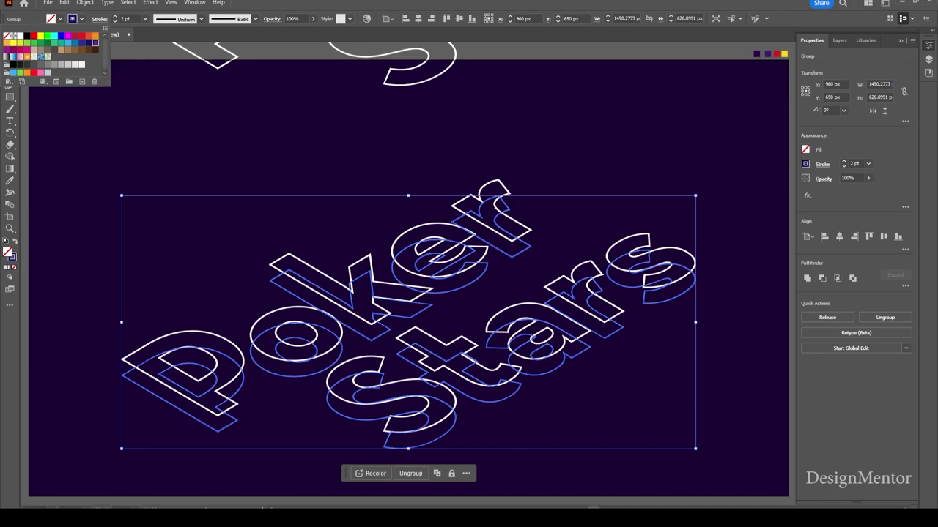
pyautogui.press('Escape')
pyautogui.hotkey('ctrl', 'shift', 'a')
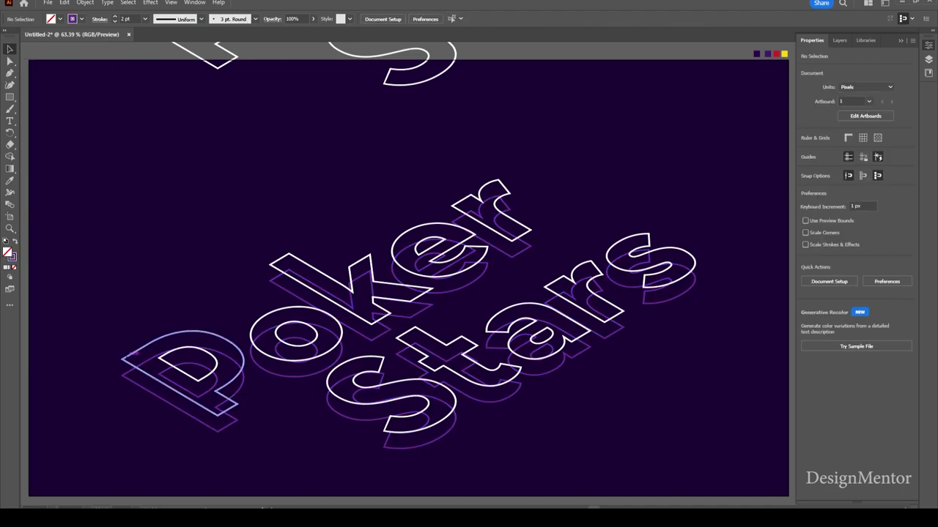
# Step: Give the front lettering copy a red outline and no fill
pyautogui.click(352, 293)
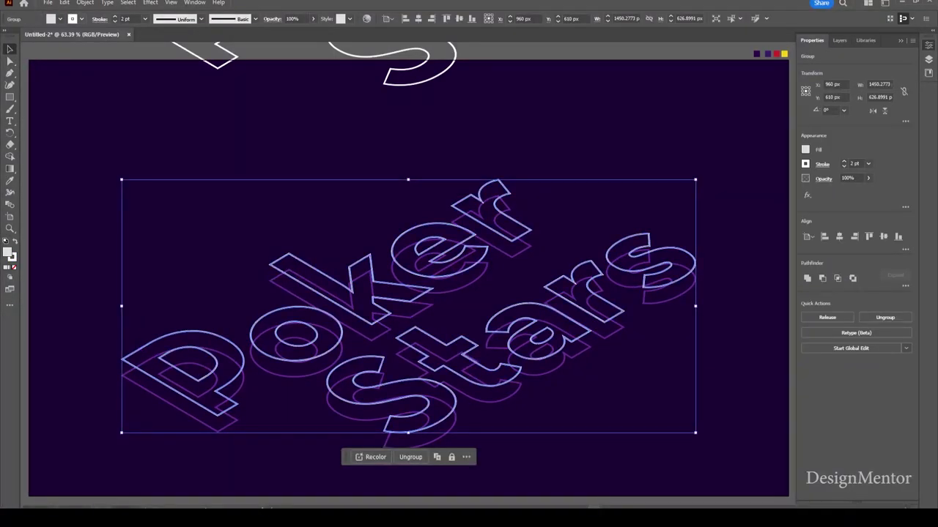
pyautogui.click(81, 19)
pyautogui.click(42, 73)
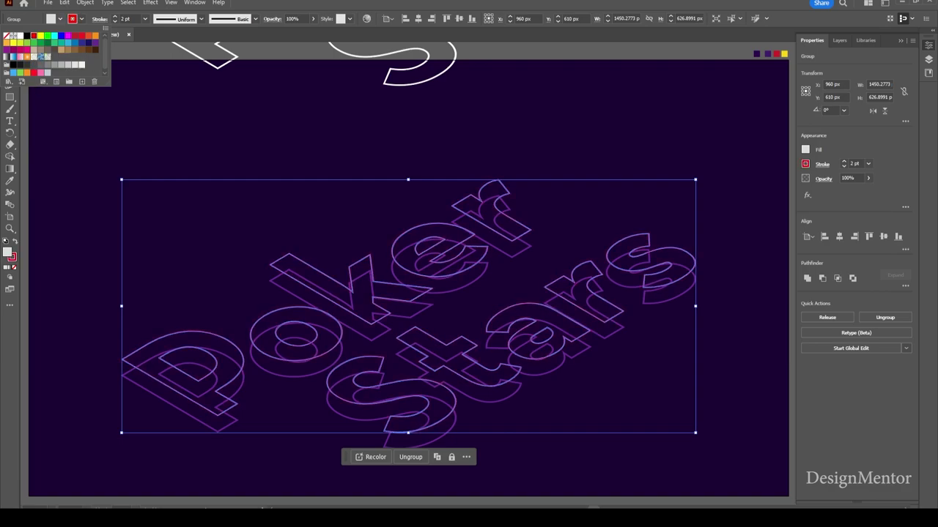
pyautogui.press('Escape')
pyautogui.click(60, 19)
pyautogui.click(6, 36)
pyautogui.press('Escape')
pyautogui.hotkey('ctrl', 'shift', 'a')
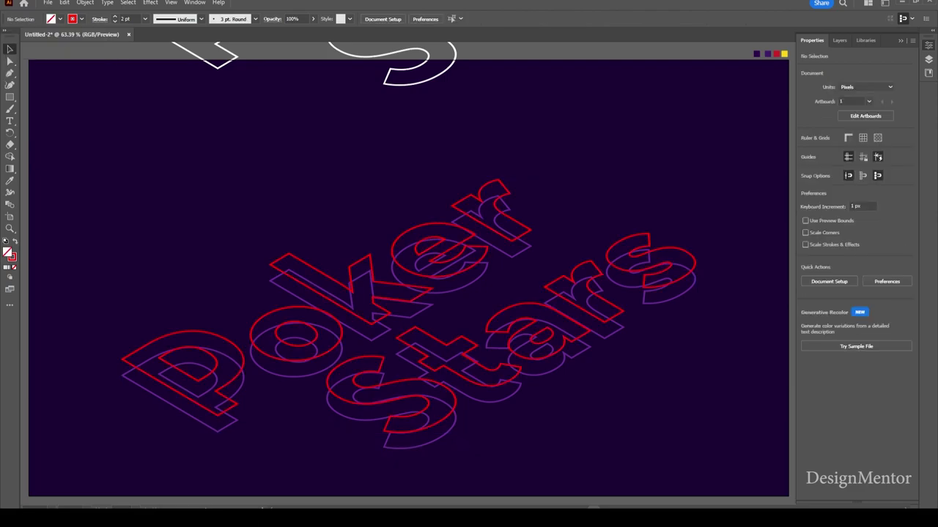
# Step: Raise the top lettering copy above the red layer and give it a yellow outline
pyautogui.click(284, 250)
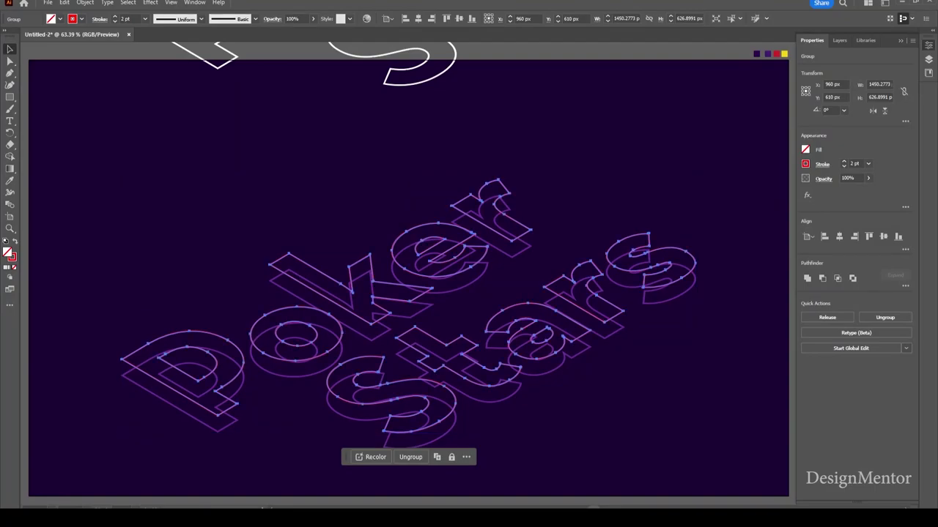
pyautogui.hotkey('shift', 'Up')
pyautogui.hotkey('shift', 'Up')
pyautogui.hotkey('shift', 'Up')
pyautogui.hotkey('shift', 'Up')
pyautogui.hotkey('shift', 'Up')
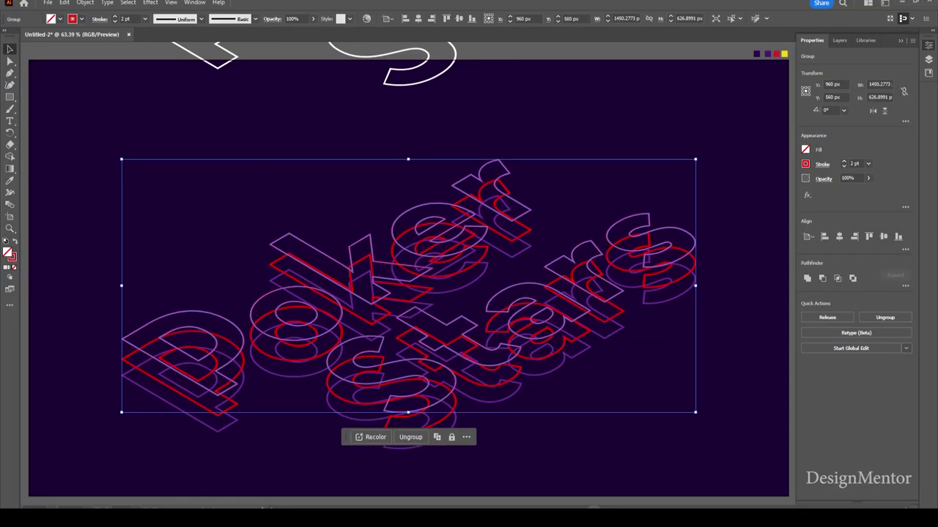
pyautogui.hotkey('shift', 'Down')
pyautogui.hotkey('shift', 'Down')
pyautogui.hotkey('shift', 'Up')
pyautogui.click(81, 18)
pyautogui.click(41, 35)
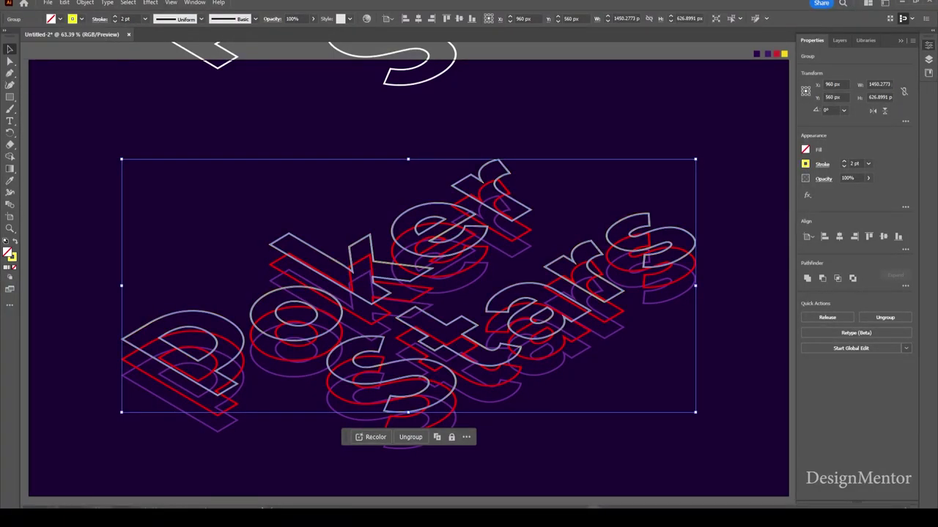
pyautogui.press('Escape')
pyautogui.hotkey('ctrl', 'shift', 'a')
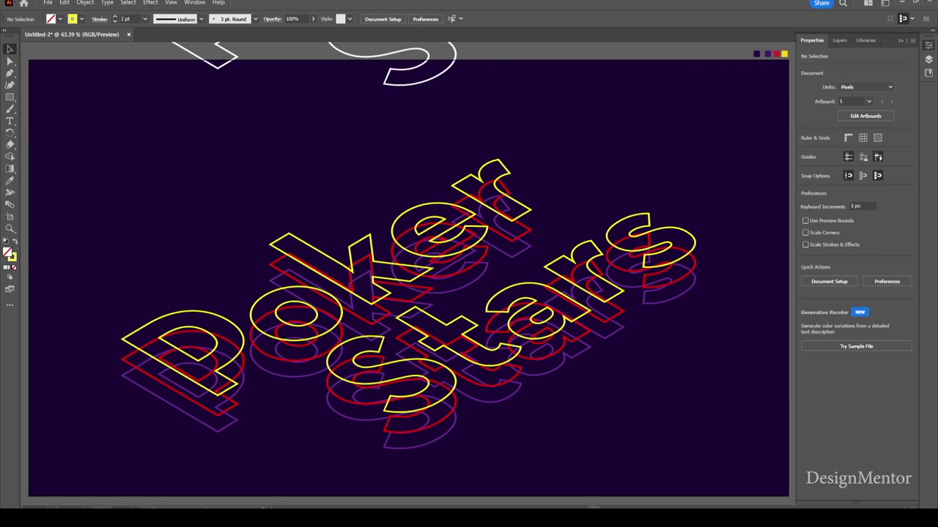
pyautogui.moveTo(101, 293); pyautogui.dragTo(175, 421)
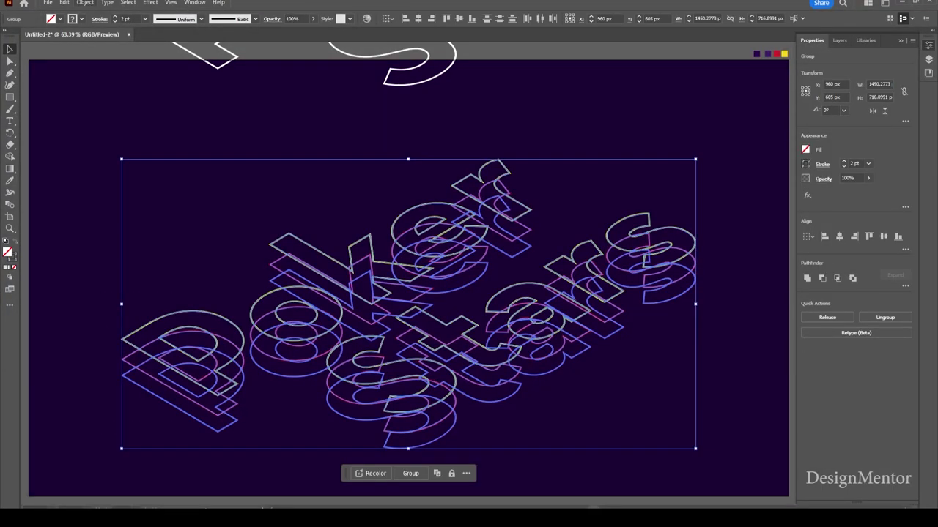
# Step: Blend the three stacked Poker Stars outline copies with 100 specified steps, then deselect
pyautogui.click(85, 2)
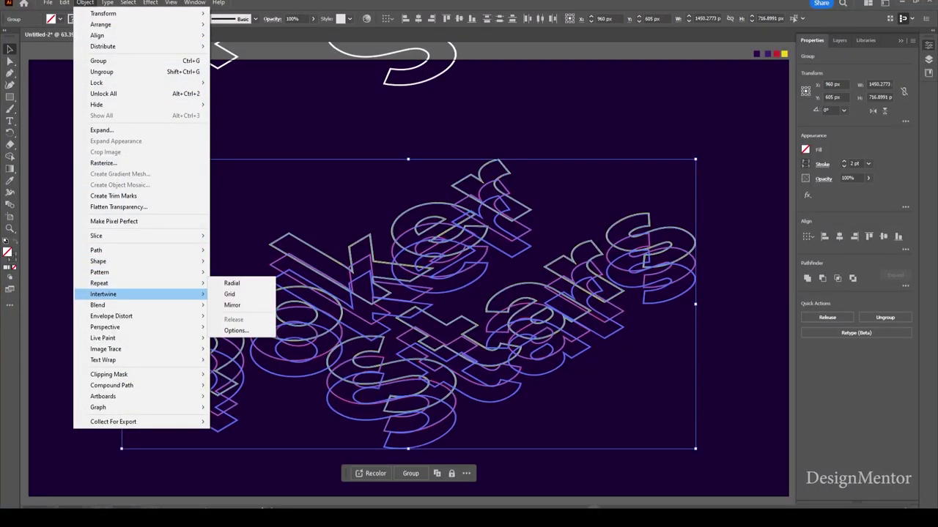
pyautogui.moveTo(98, 305)
pyautogui.click(227, 304)
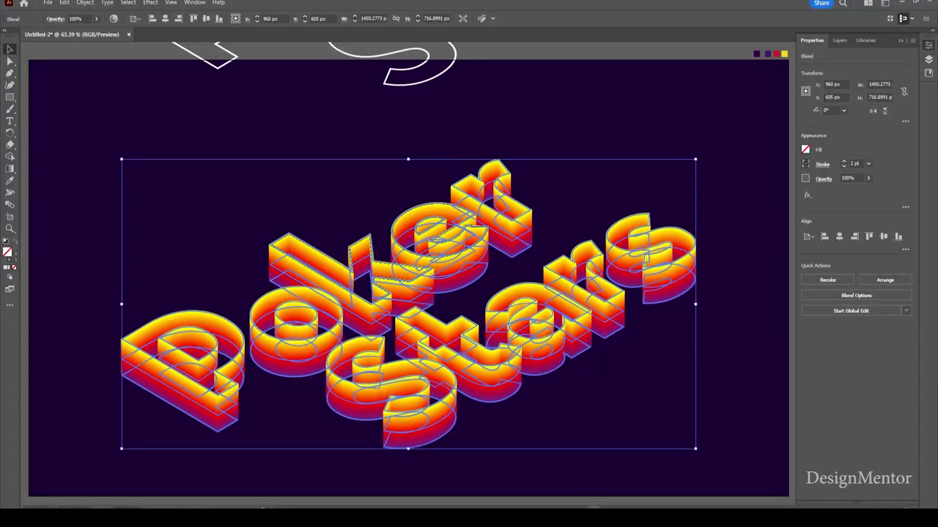
pyautogui.click(85, 3)
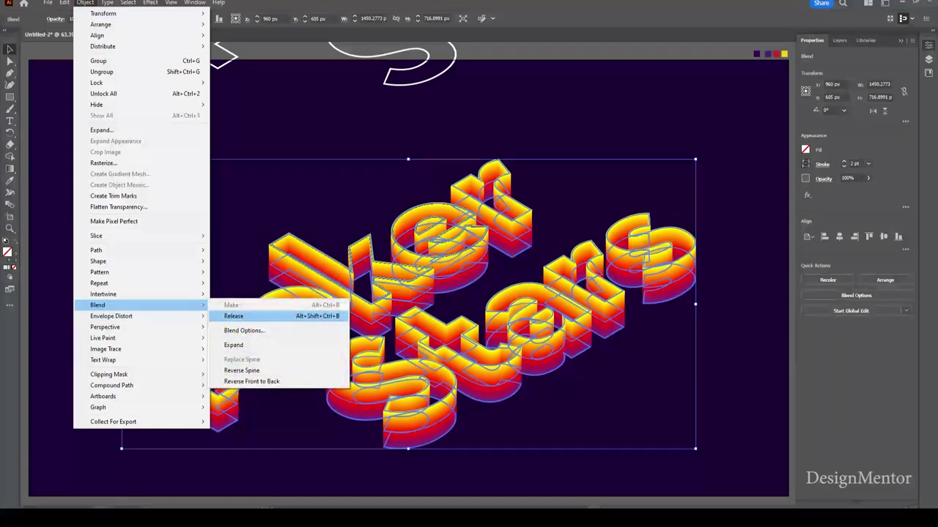
pyautogui.click(244, 331)
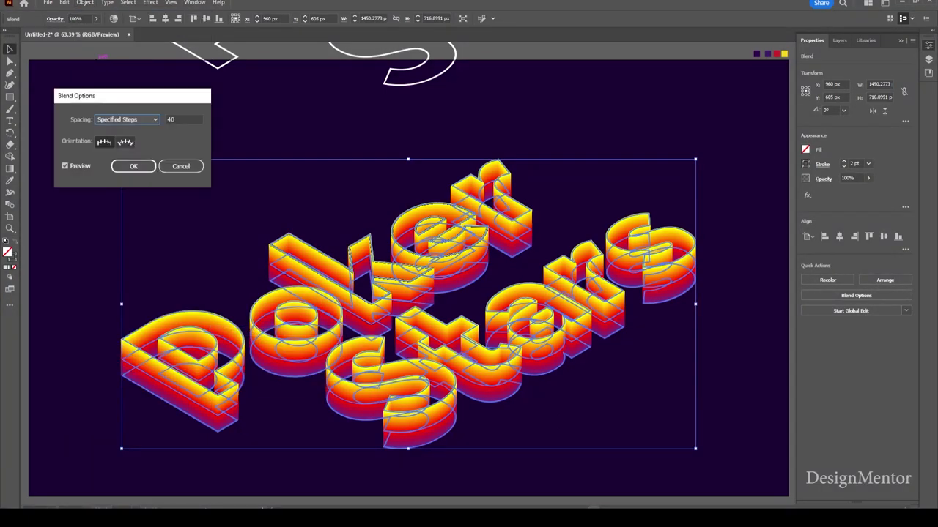
pyautogui.click(126, 120)
pyautogui.click(125, 140)
pyautogui.press('Tab')
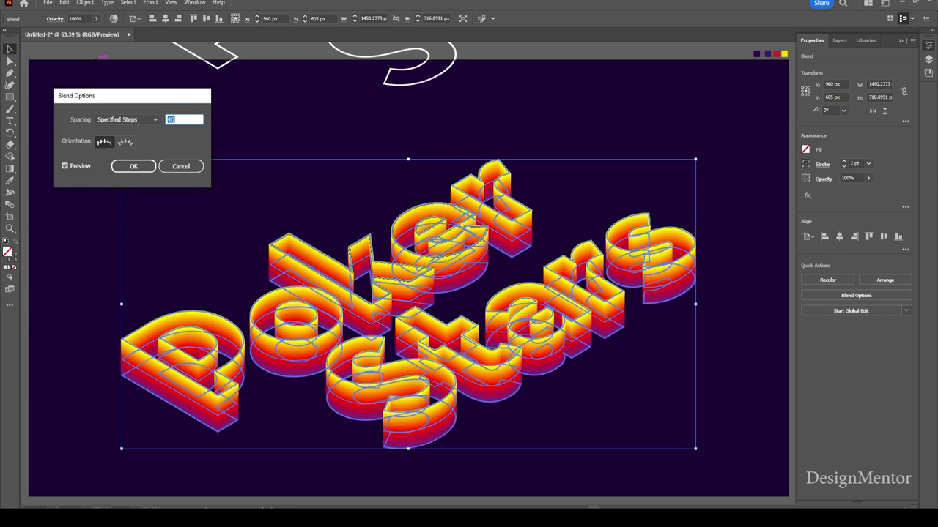
pyautogui.write('100')
pyautogui.press('Tab')
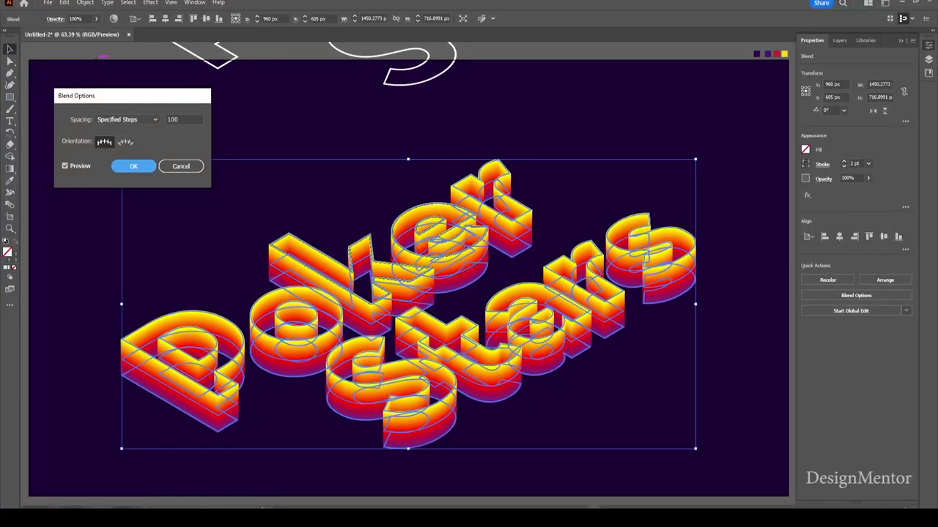
pyautogui.press('Return')
pyautogui.hotkey('ctrl', 'shift', 'a')
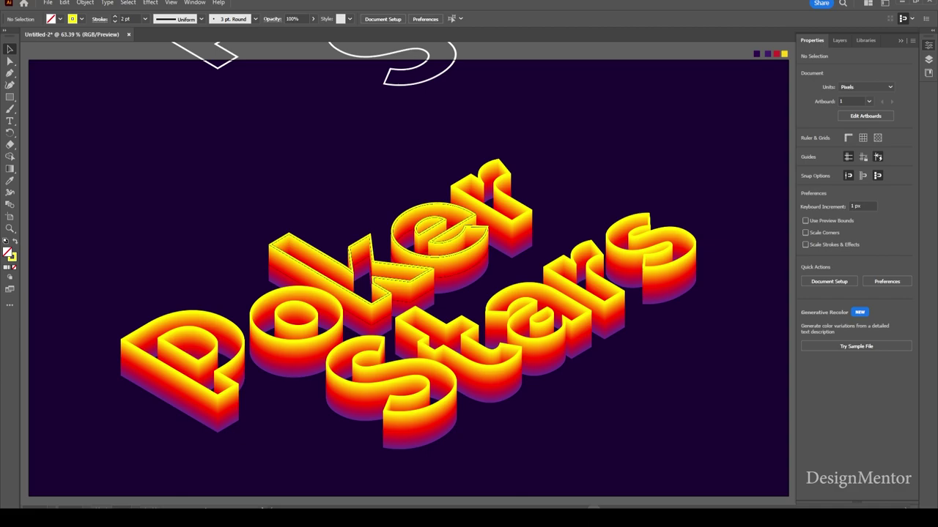
# Step: Drag the white outline Poker Stars copy down onto the 3D text and bring it to front
pyautogui.click(411, 83)
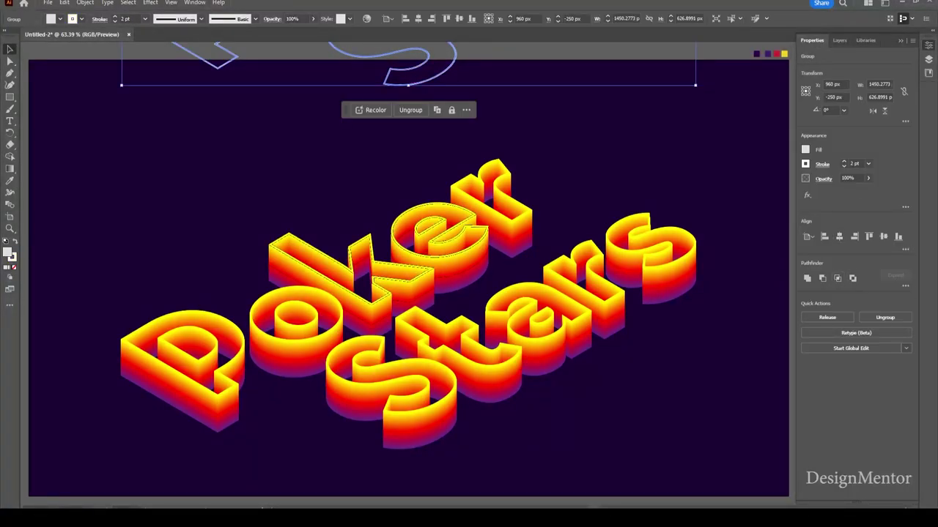
pyautogui.moveTo(408, 84); pyautogui.dragTo(408, 200)
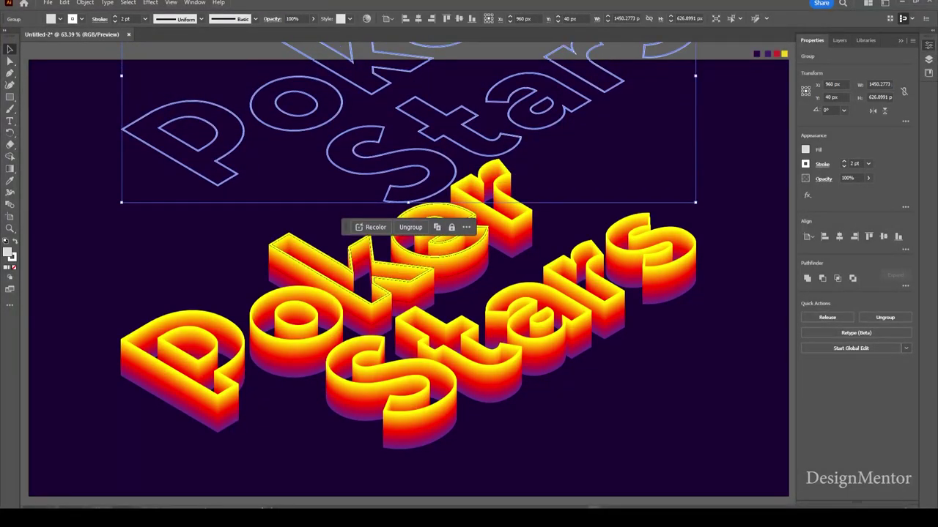
pyautogui.rightClick(379, 155)
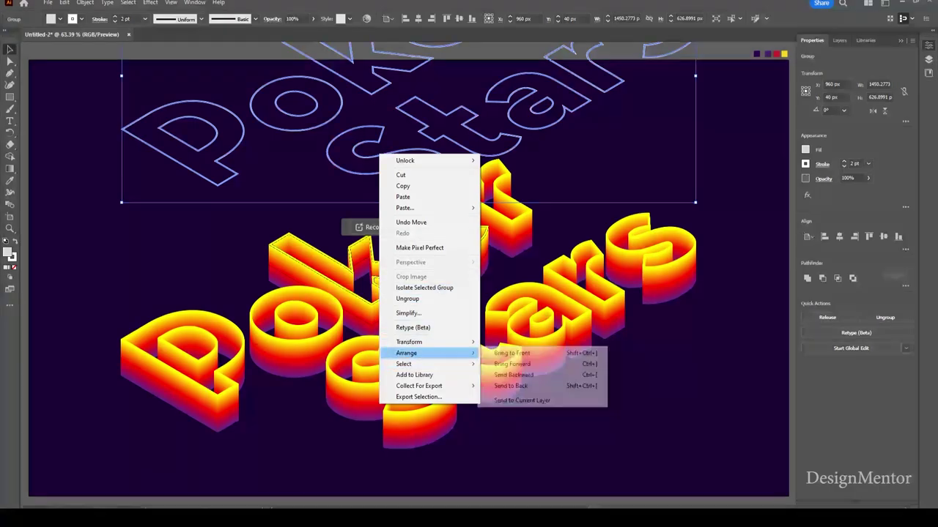
pyautogui.click(513, 353)
pyautogui.hotkey('ctrl', 'shift', 'a')
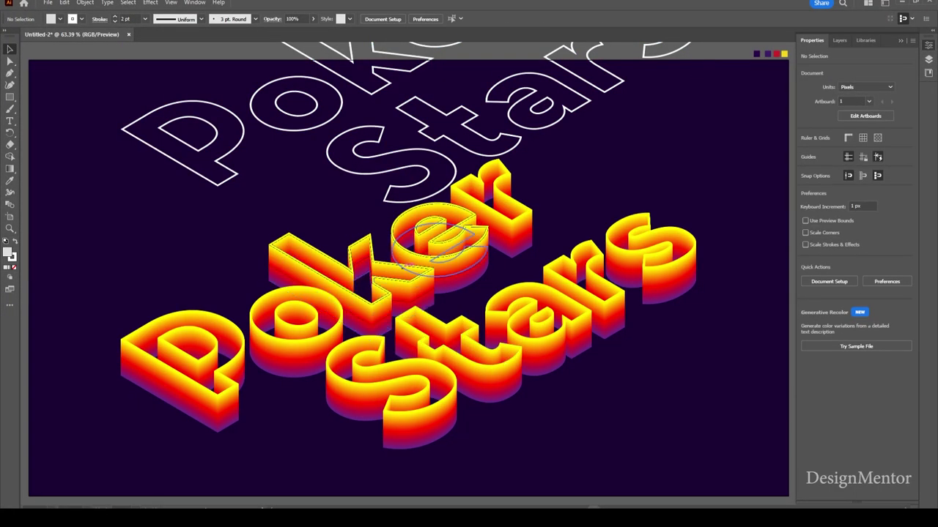
# Step: Reselect the outline group and place it at Y 540 px
pyautogui.click(395, 176)
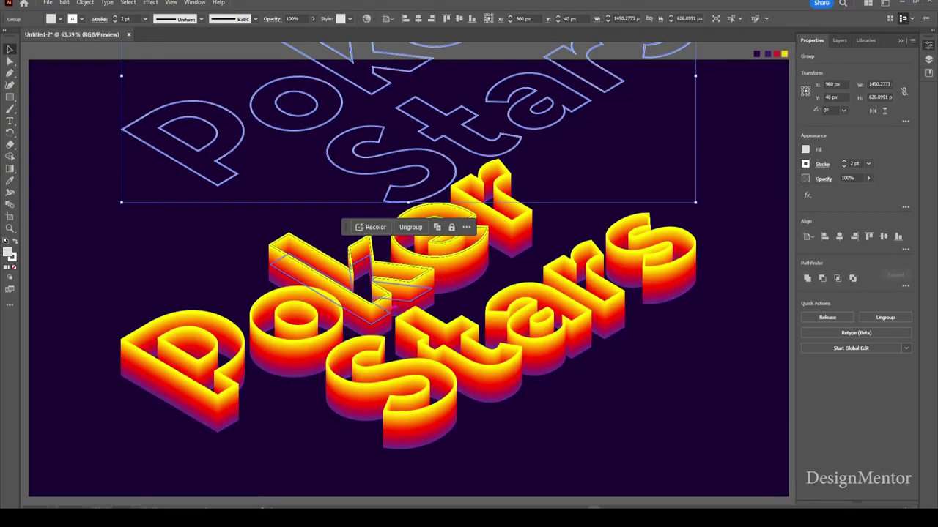
pyautogui.click(359, 278)
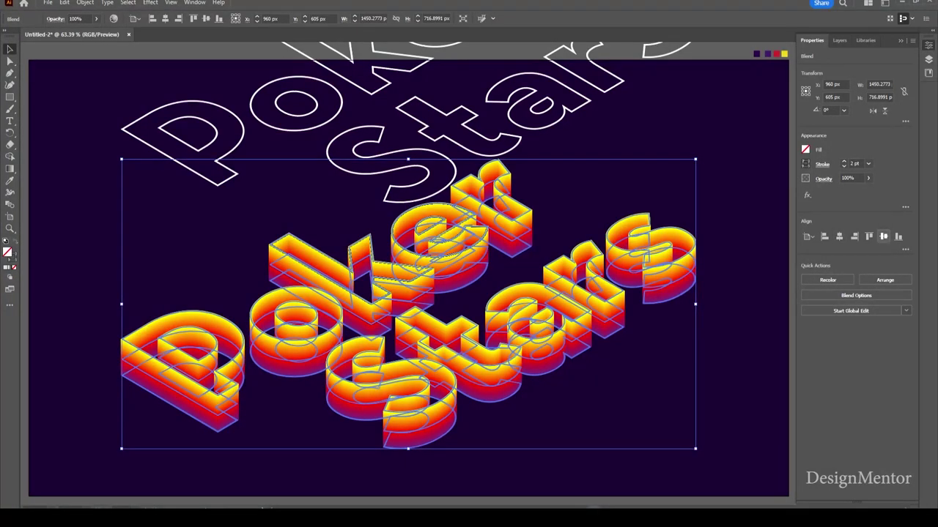
pyautogui.click(440, 180)
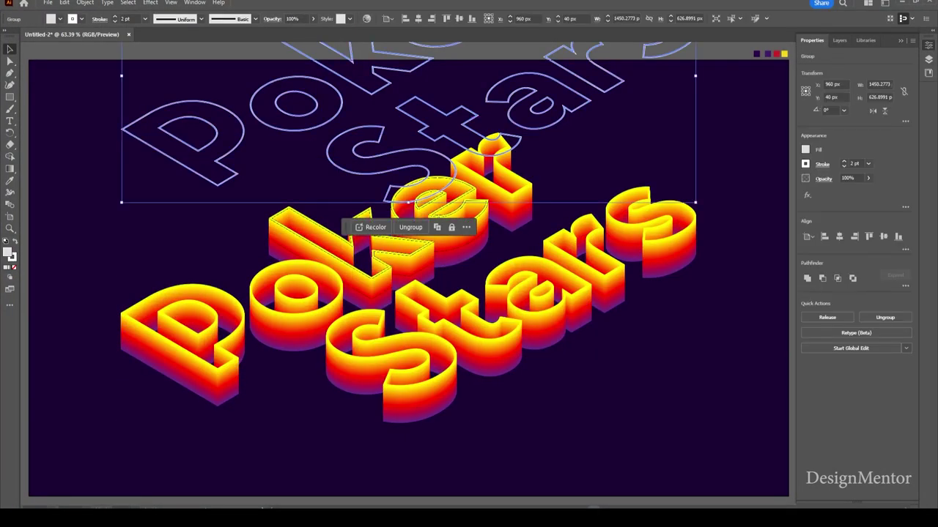
pyautogui.click(883, 236)
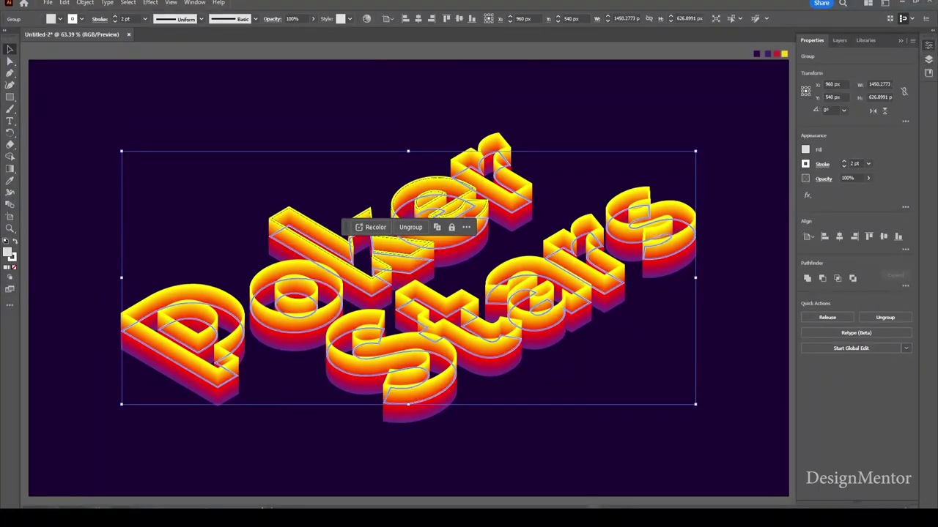
# Step: Nudge the white outline with arrow keys until it sits on the 3D lettering's top face
pyautogui.hotkey('shift', 'Up')
pyautogui.hotkey('shift', 'Up')
pyautogui.hotkey('shift', 'Up')
pyautogui.hotkey('shift', 'Up')
pyautogui.hotkey('shift', 'Up')
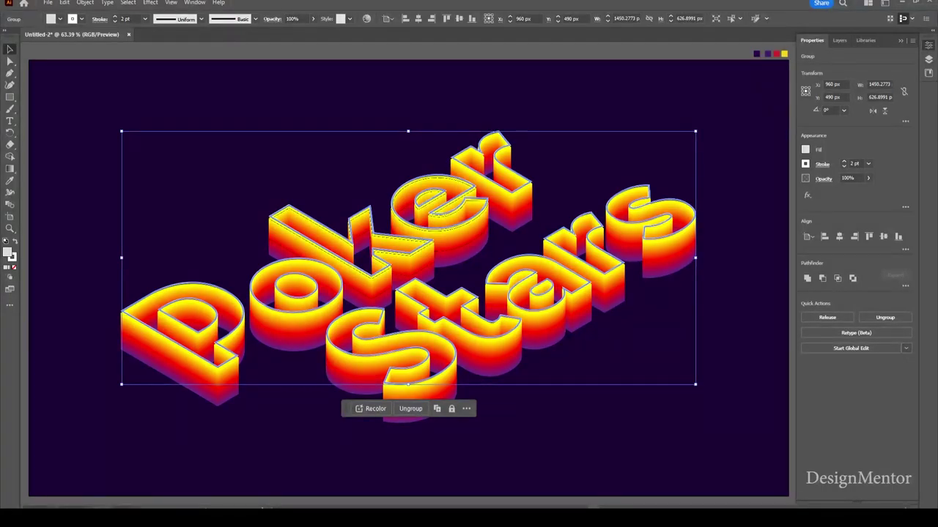
pyautogui.press('Down')
pyautogui.press('Down')
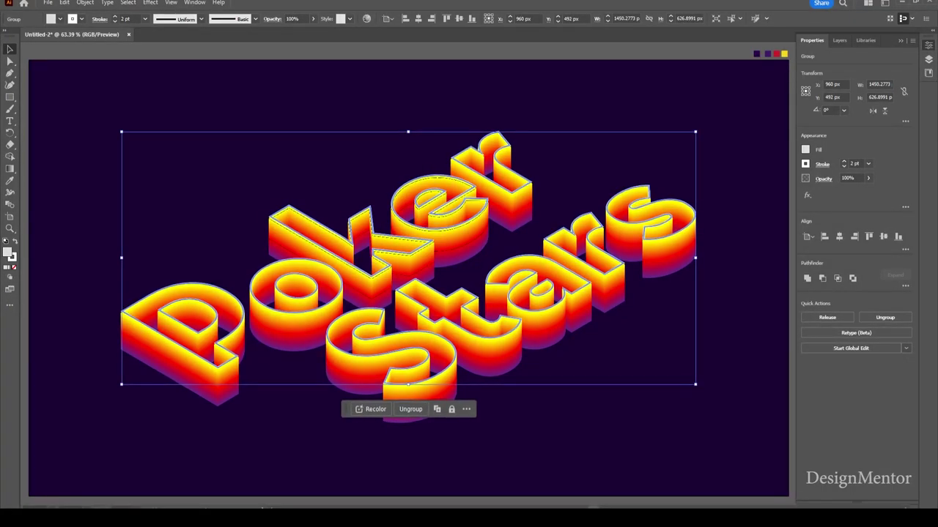
pyautogui.hotkey('ctrl', 'shift', 'a')
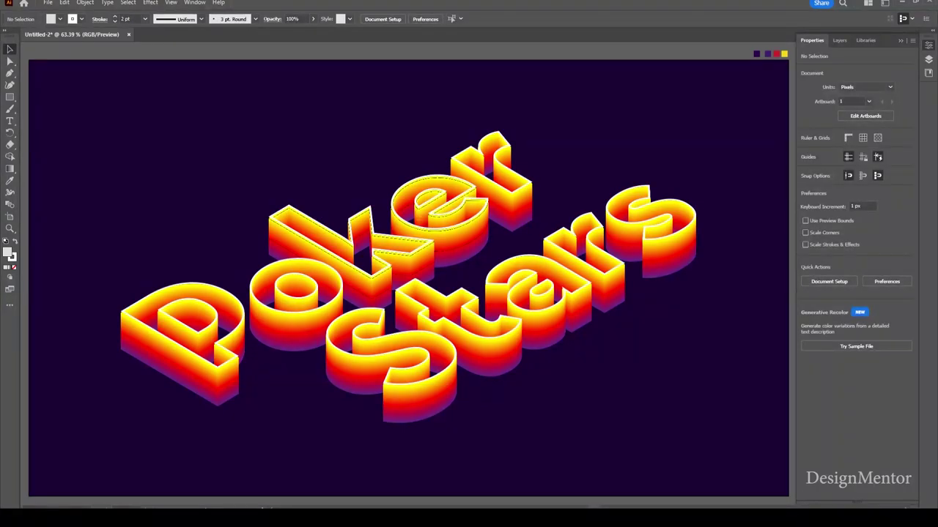
pyautogui.hotkey('ctrl', 'a')
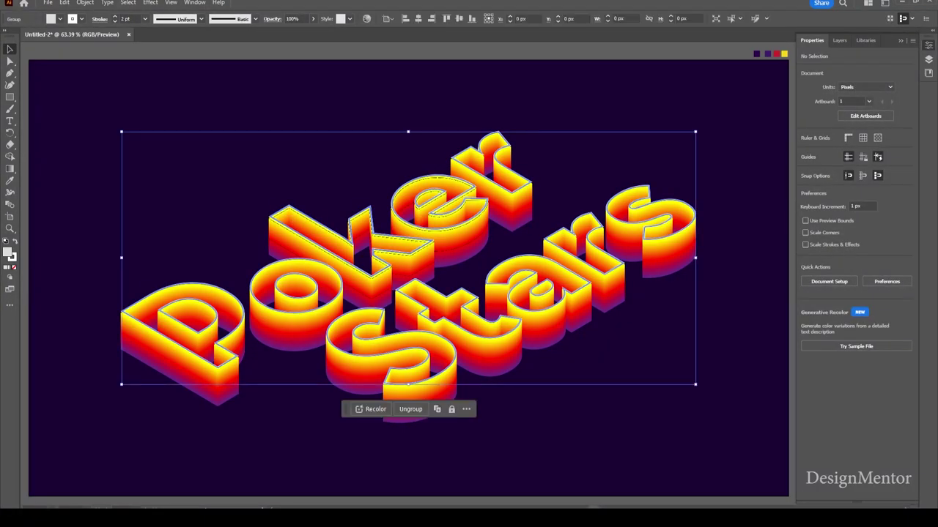
pyautogui.press('Down')
pyautogui.press('Down')
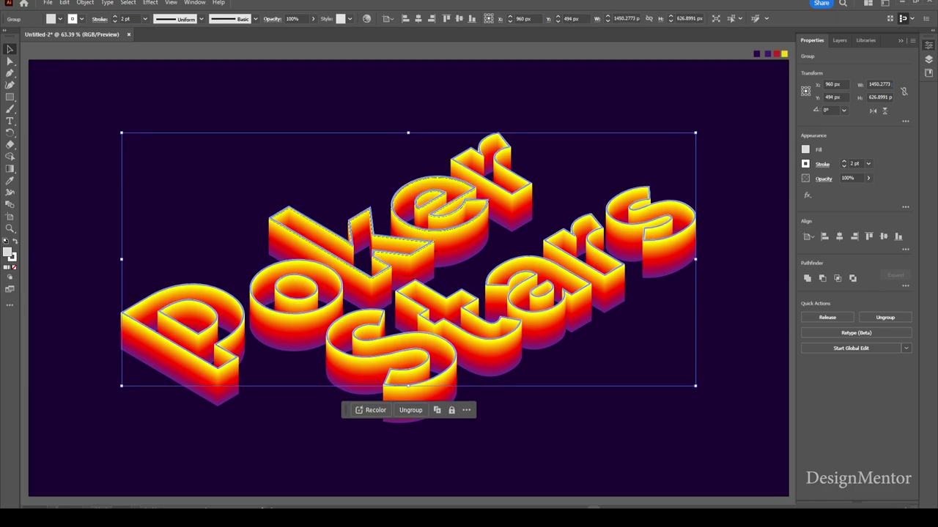
pyautogui.hotkey('ctrl', 'shift', 'a')
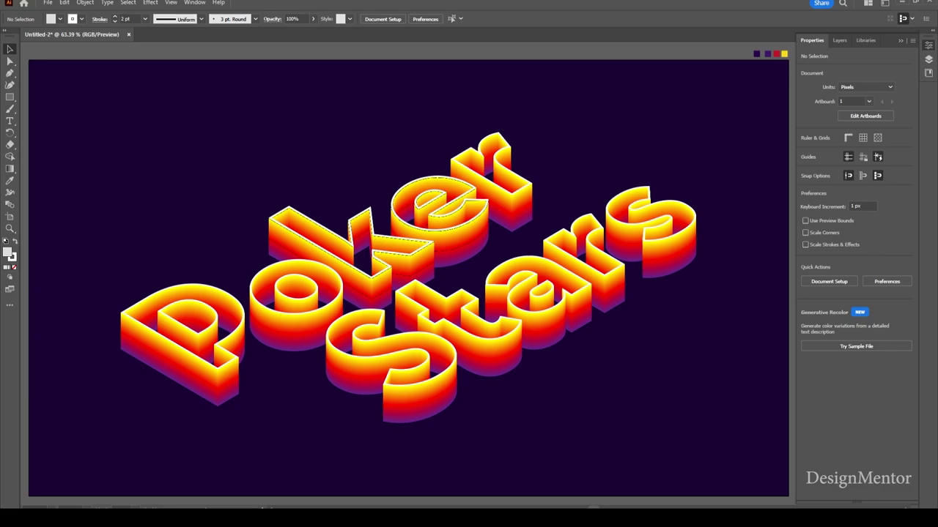
# Step: Group the outline and blended extrusion into one lettering group
pyautogui.moveTo(147, 136); pyautogui.dragTo(722, 481)
pyautogui.rightClick(423, 234)
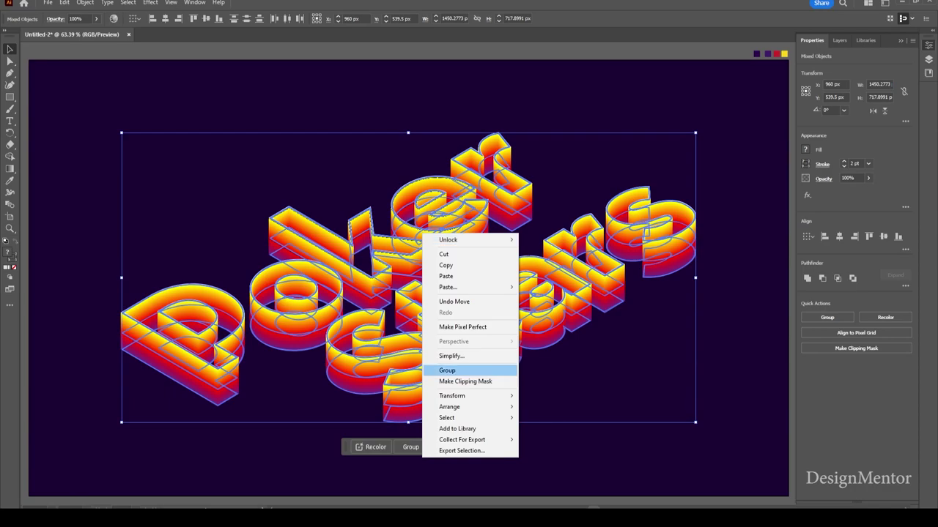
pyautogui.click(446, 371)
pyautogui.click(184, 169)
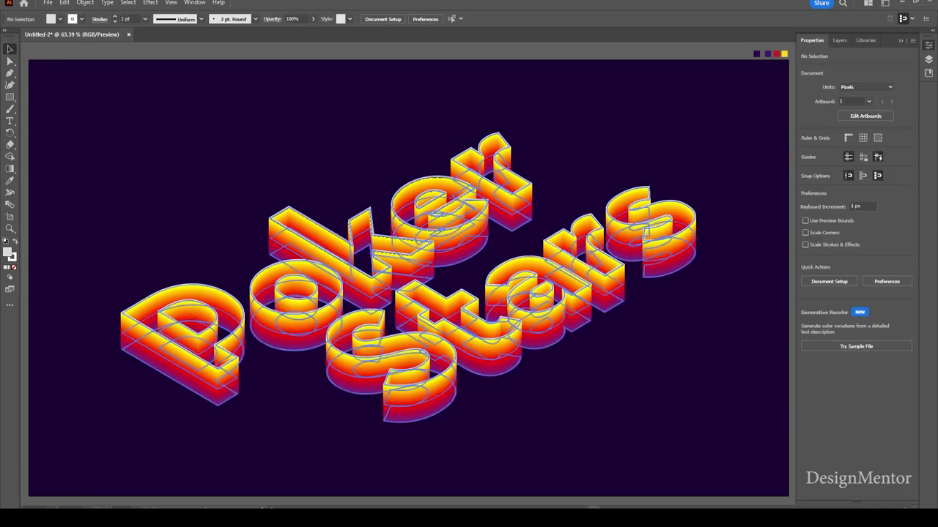
pyautogui.moveTo(200, 156); pyautogui.dragTo(293, 220)
# Step: Copy the grouped lettering, paste it in front, and shift the copy down three Shift+Down steps
pyautogui.click(64, 2)
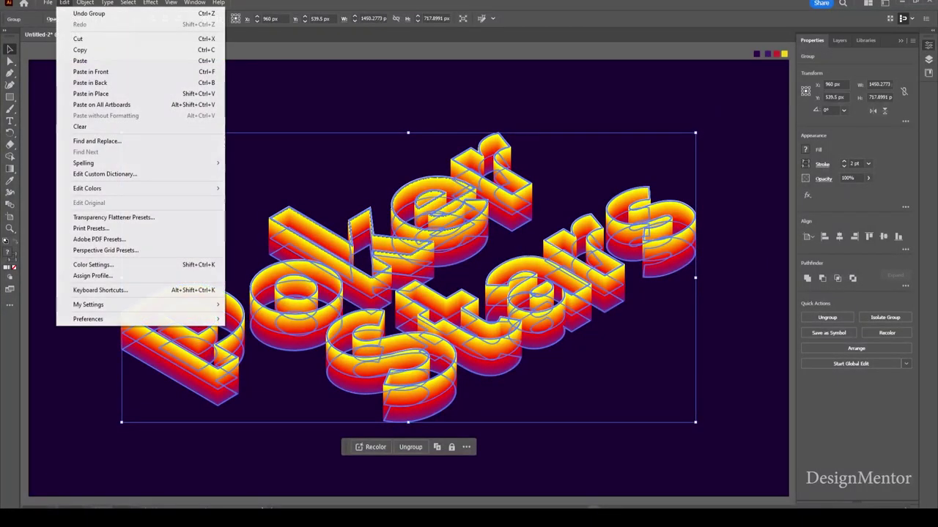
pyautogui.click(80, 50)
pyautogui.click(65, 2)
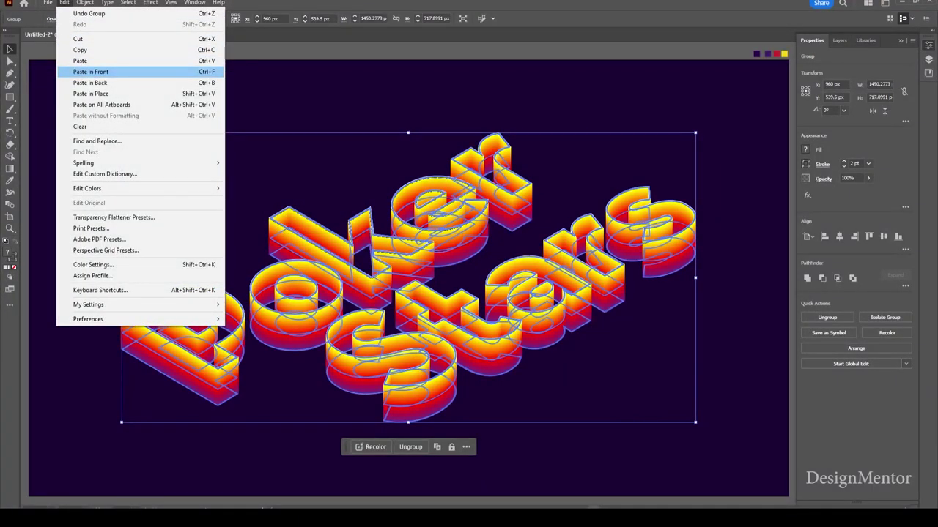
pyautogui.click(91, 71)
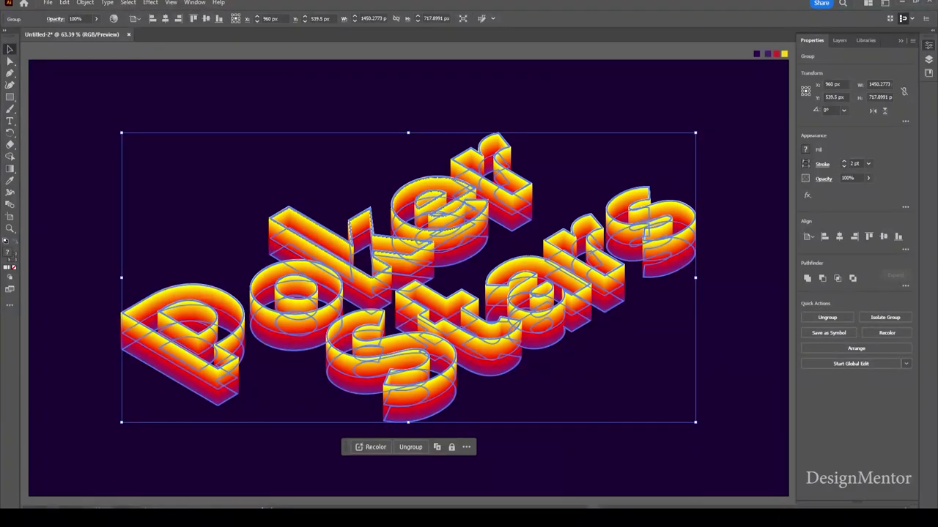
pyautogui.hotkey('shift', 'Down')
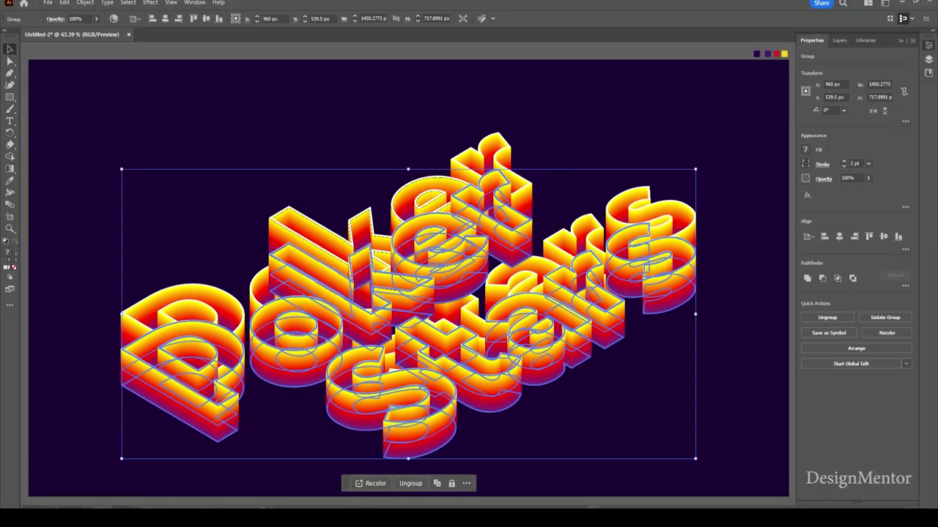
pyautogui.hotkey('shift', 'Down')
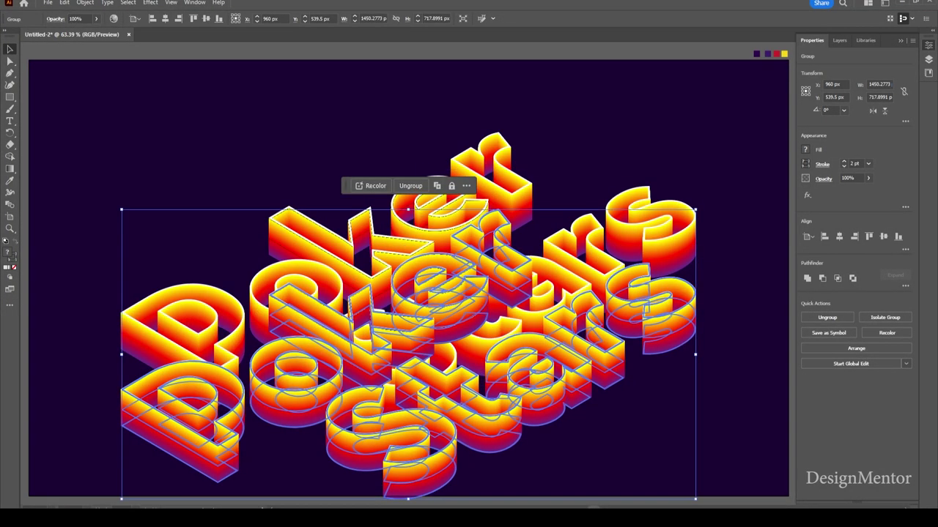
pyautogui.hotkey('shift', 'Down')
pyautogui.hotkey('ctrl', 'shift', 'a')
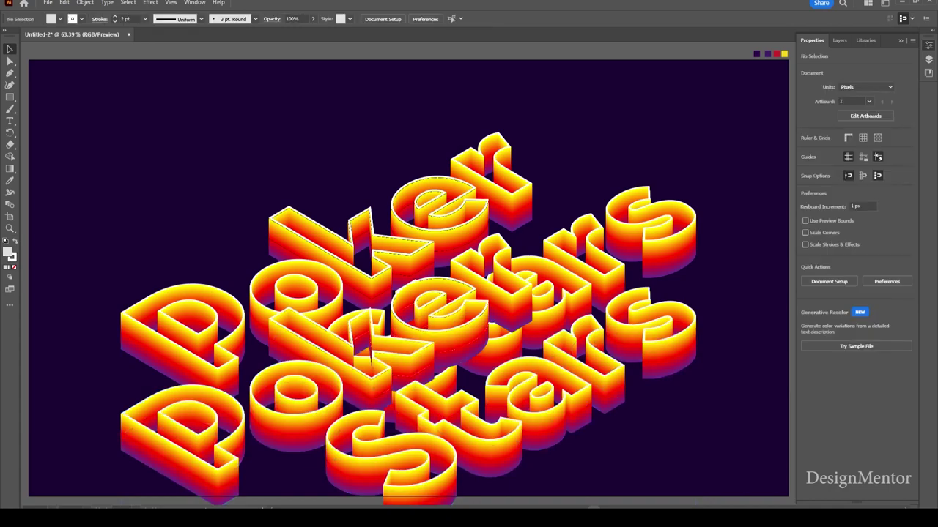
# Step: With nothing selected, set the stroke colour to the purple swatch
pyautogui.click(439, 322)
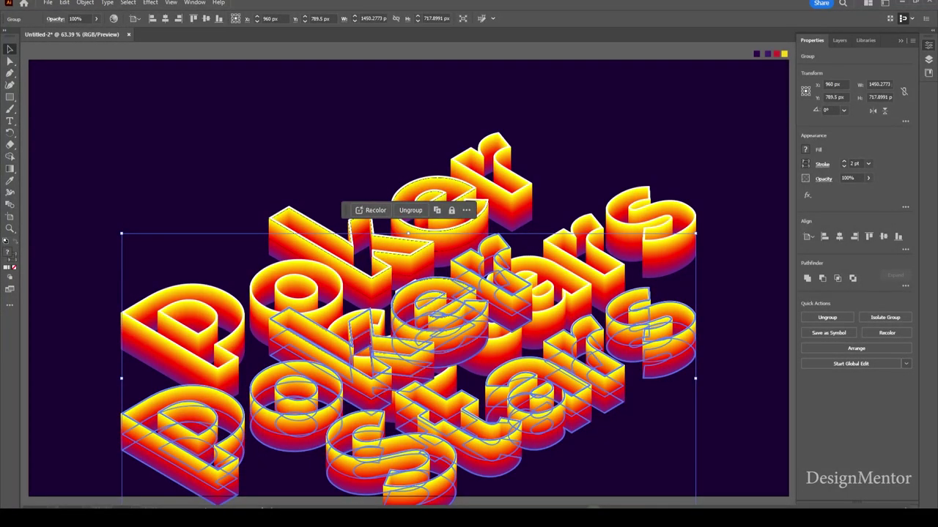
pyautogui.hotkey('ctrl', 'shift', 'a')
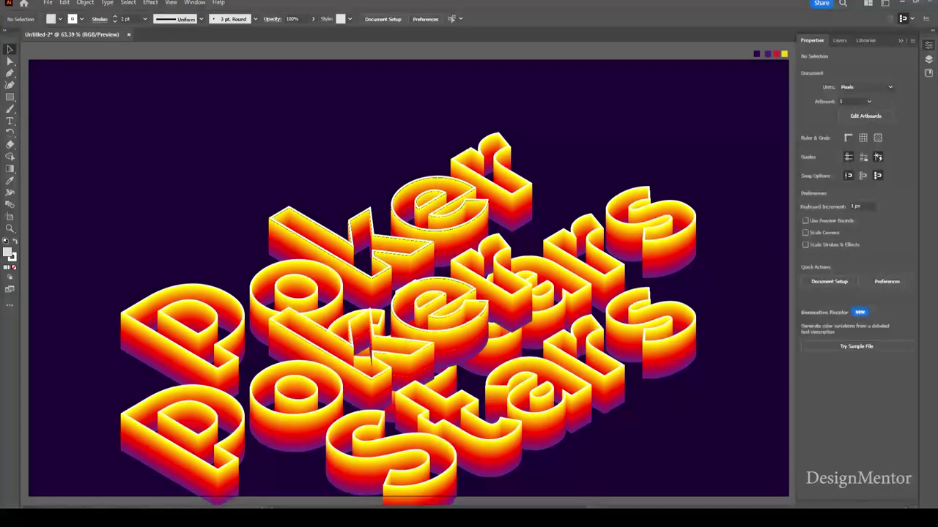
pyautogui.click(50, 19)
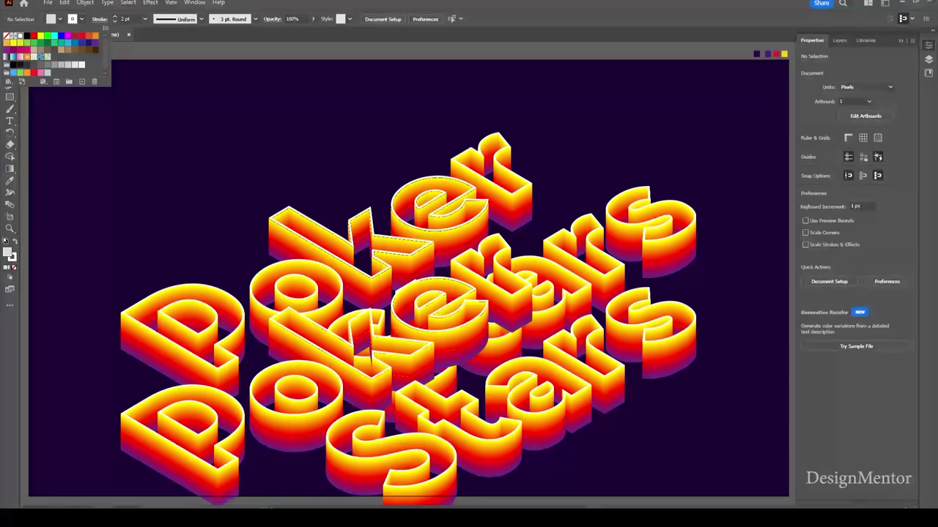
pyautogui.click(94, 42)
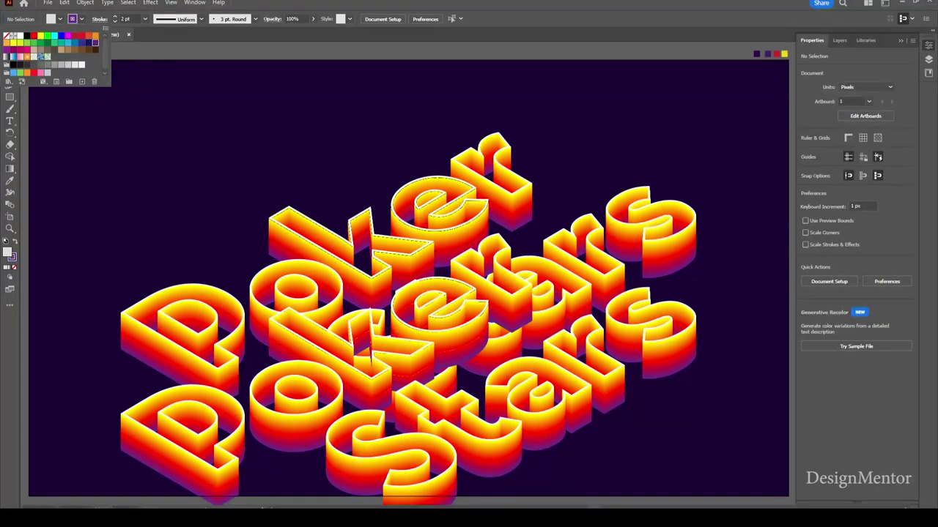
pyautogui.press('Escape')
# Step: Select the lower copy of the lettering and bring up the Object menu
pyautogui.click(429, 238)
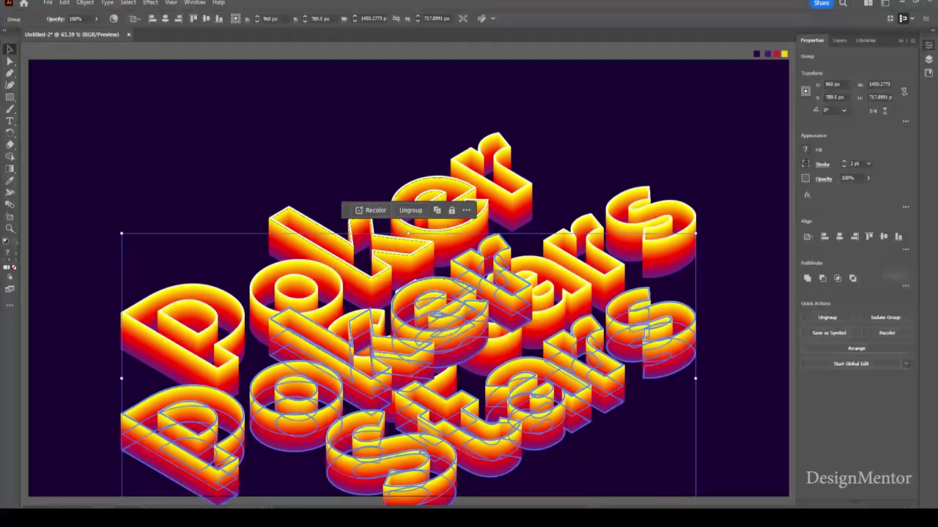
pyautogui.hotkey('ctrl', 'shift', 'a')
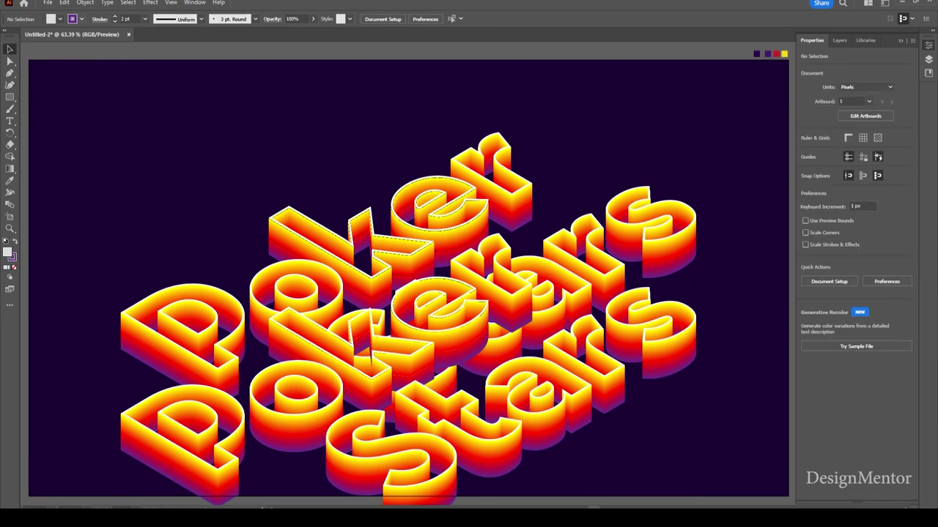
pyautogui.click(408, 233)
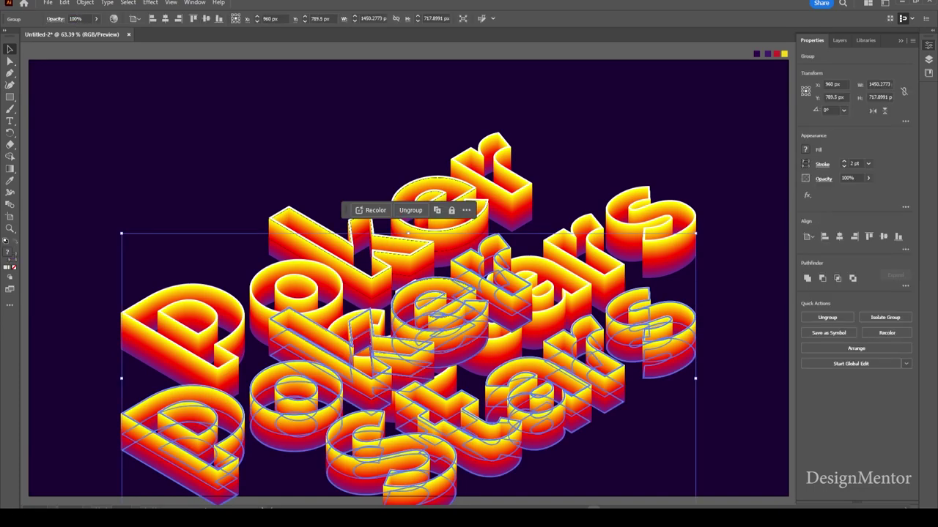
pyautogui.hotkey('alt', 'o')
# Step: Expand the lower lettering copy into plain shapes
pyautogui.click(102, 129)
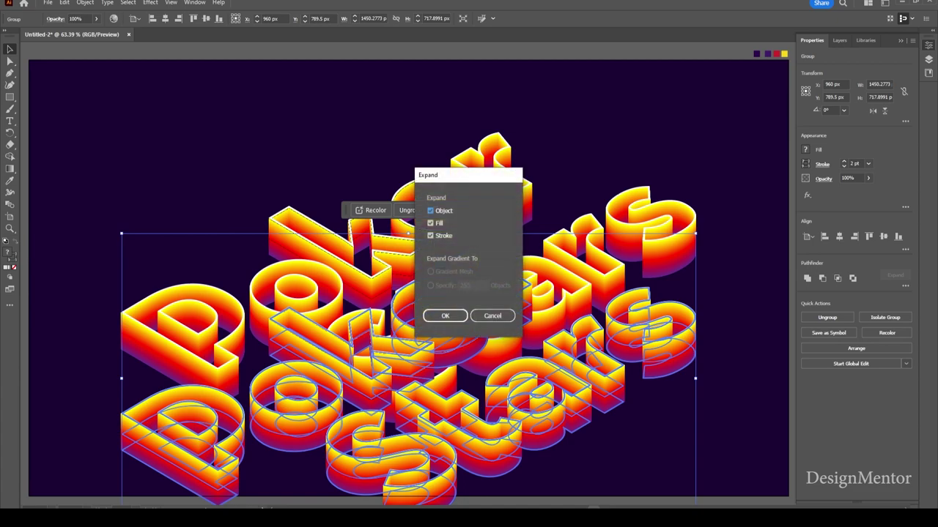
pyautogui.click(444, 315)
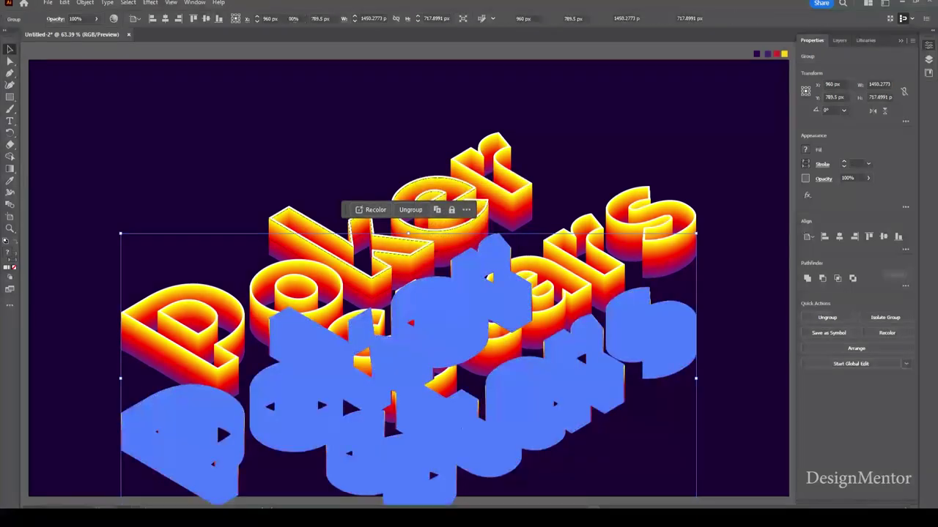
pyautogui.click(85, 2)
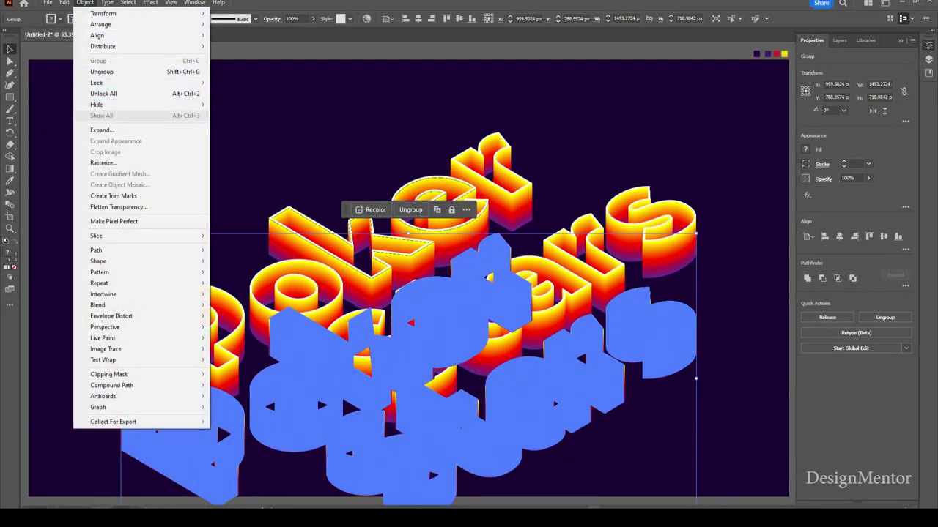
pyautogui.click(102, 130)
pyautogui.click(444, 316)
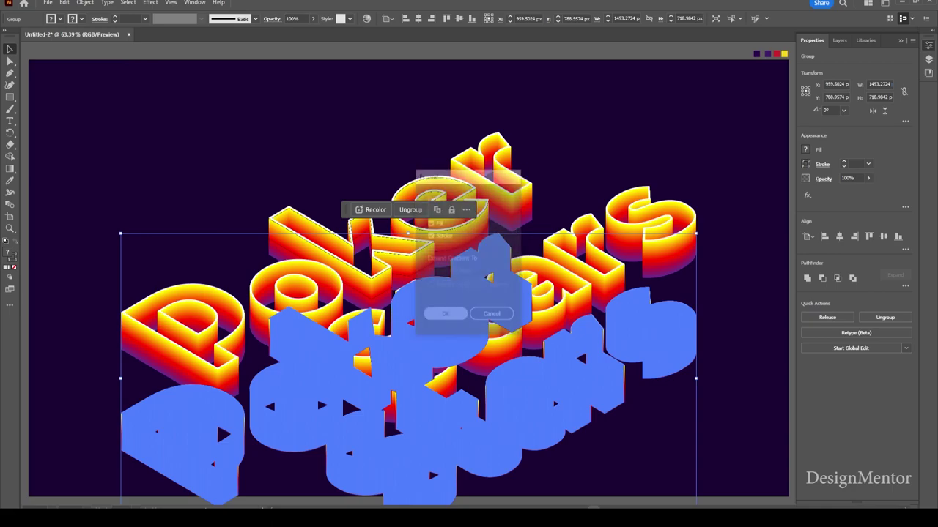
pyautogui.hotkey('ctrl', 'z')
# Step: Give the expanded lower copy a purple stroke
pyautogui.click(53, 18)
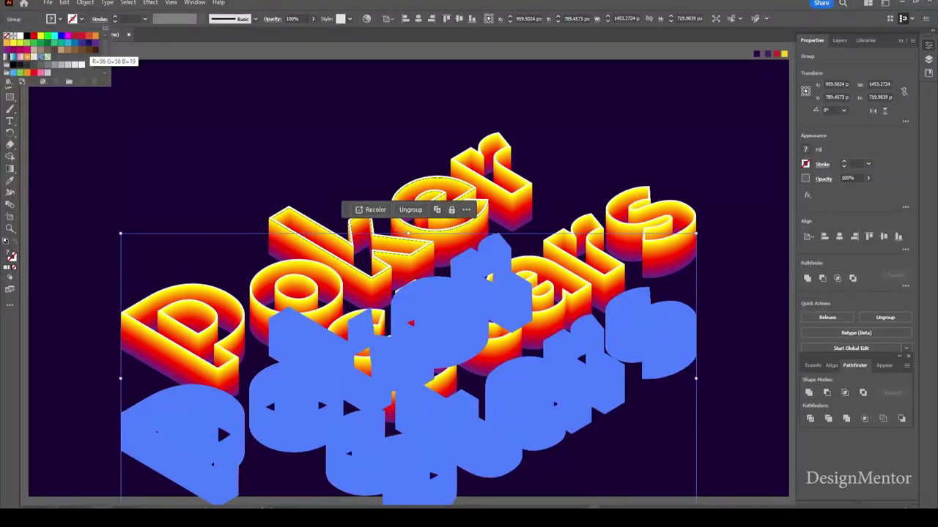
pyautogui.click(95, 42)
pyautogui.press('Return')
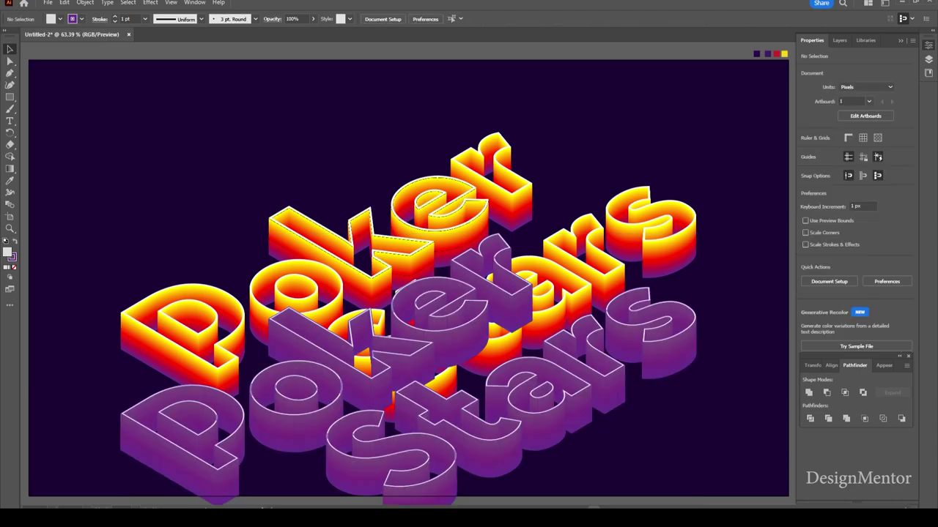
# Step: Bring the main lettering to front and set the lower purple copy to 50% opacity
pyautogui.click(192, 284)
pyautogui.rightClick(191, 284)
pyautogui.moveTo(214, 234)
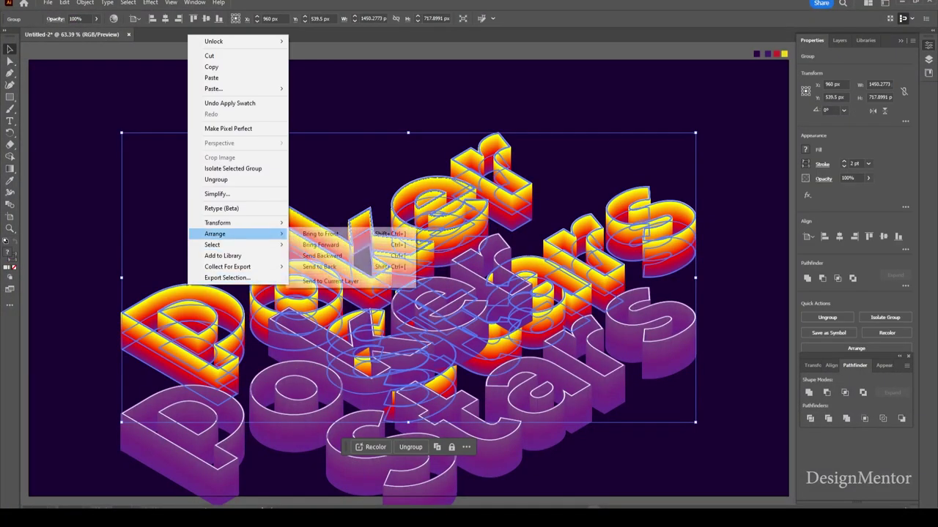
pyautogui.click(315, 233)
pyautogui.click(183, 440)
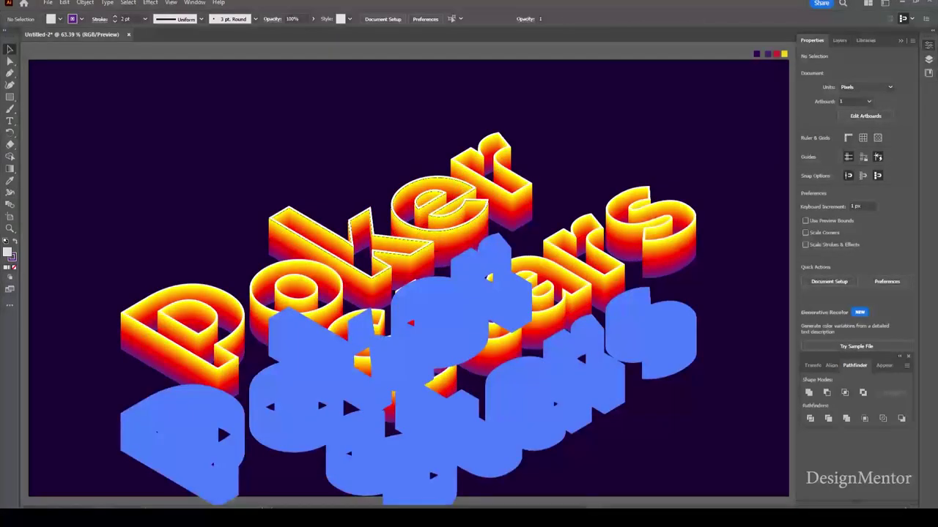
pyautogui.click(293, 18)
pyautogui.write('50')
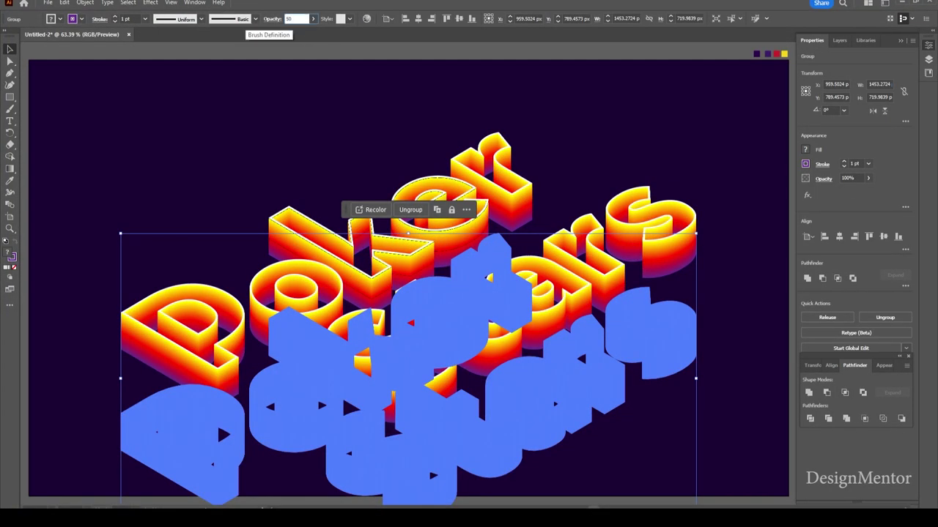
pyautogui.press('Return')
pyautogui.hotkey('ctrl', 'shift', 'a')
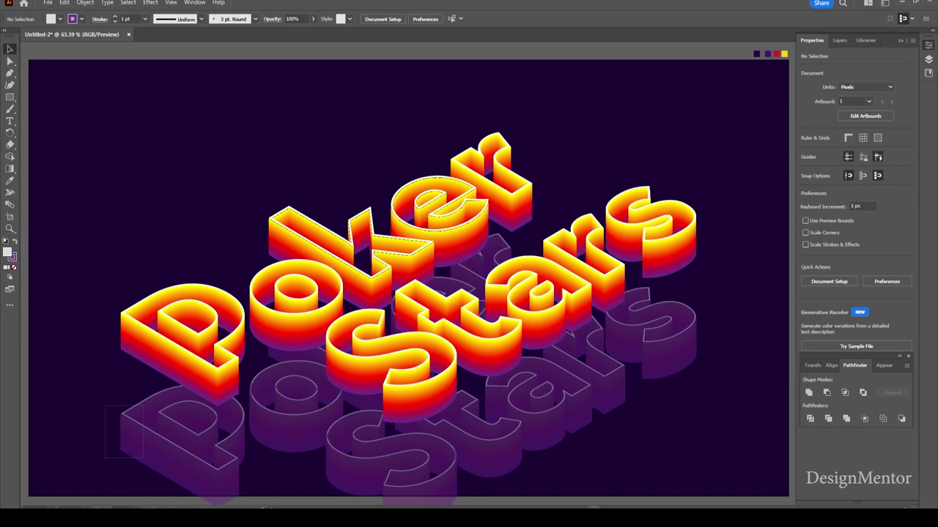
# Step: Shift the purple copy up beneath the lettering to sit as a shadow
pyautogui.moveTo(104, 407); pyautogui.dragTo(143, 458)
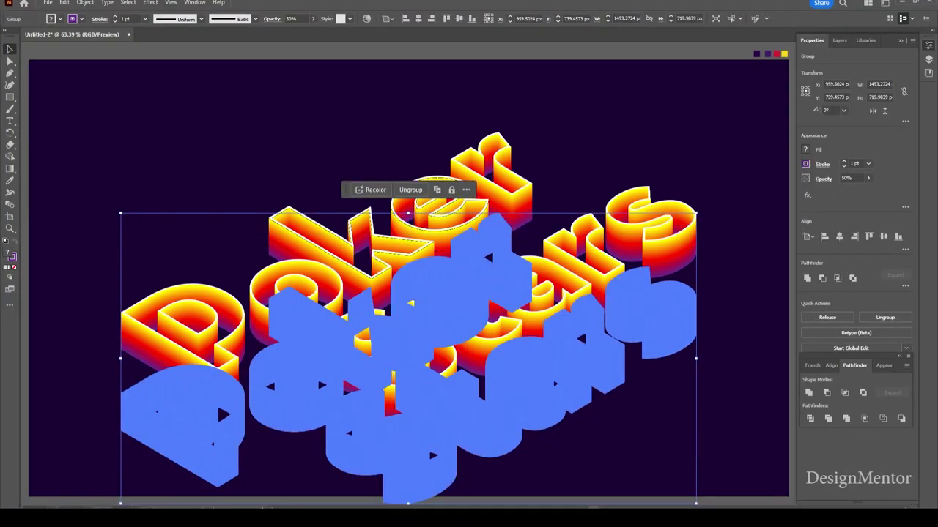
pyautogui.moveTo(440, 330); pyautogui.dragTo(439, 309)
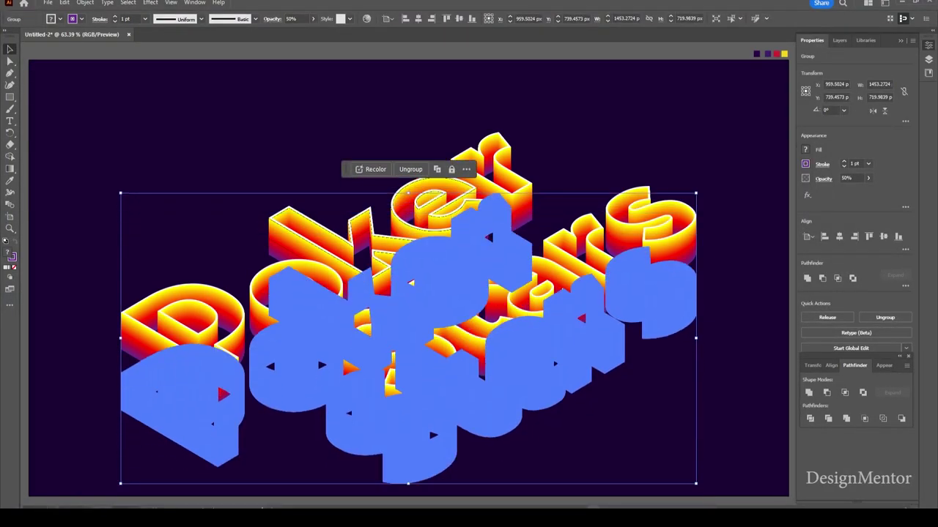
pyautogui.hotkey('shift', 'Up')
pyautogui.hotkey('shift', 'Up')
pyautogui.hotkey('shift', 'Up')
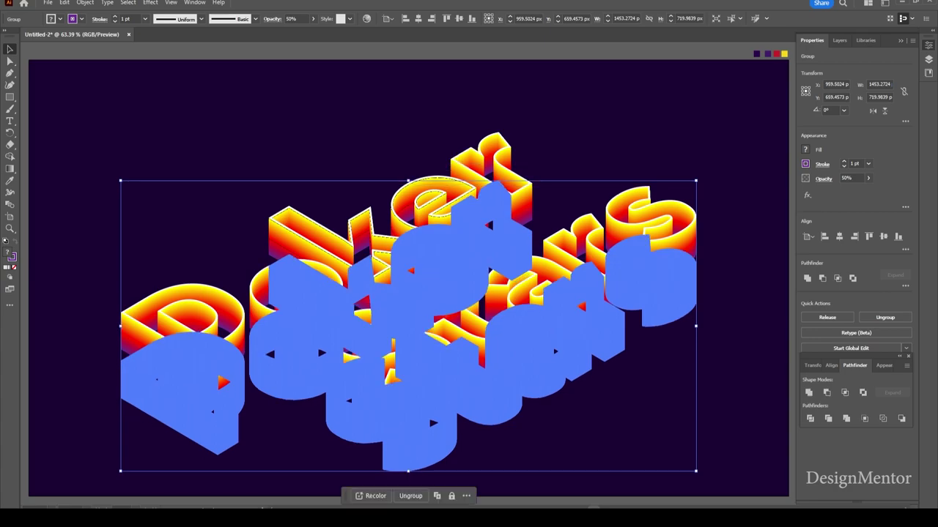
pyautogui.hotkey('shift', 'Up')
pyautogui.hotkey('shift', 'Up')
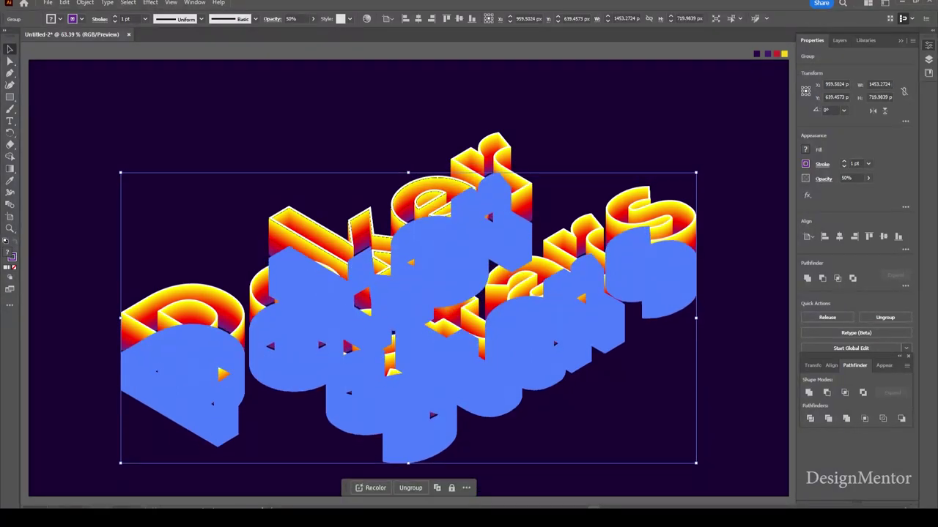
pyautogui.hotkey('shift', 'Up')
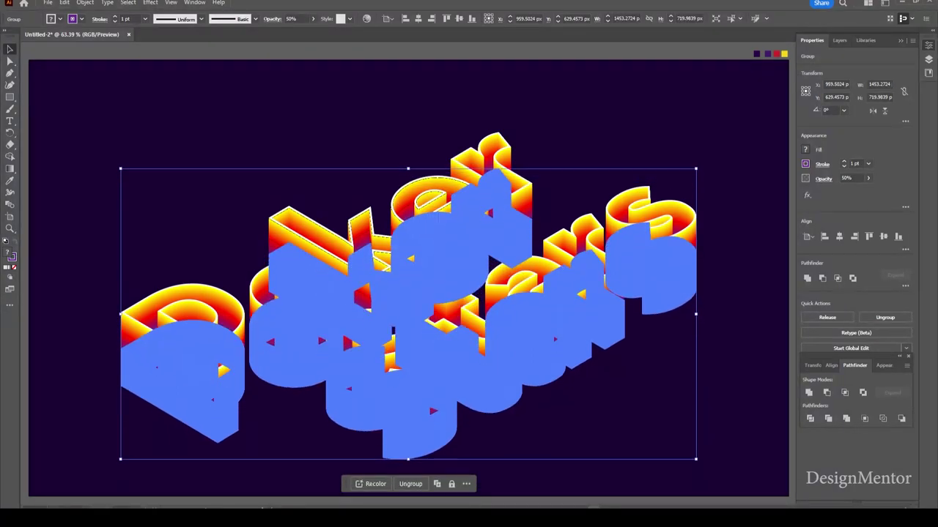
pyautogui.press('Delete')
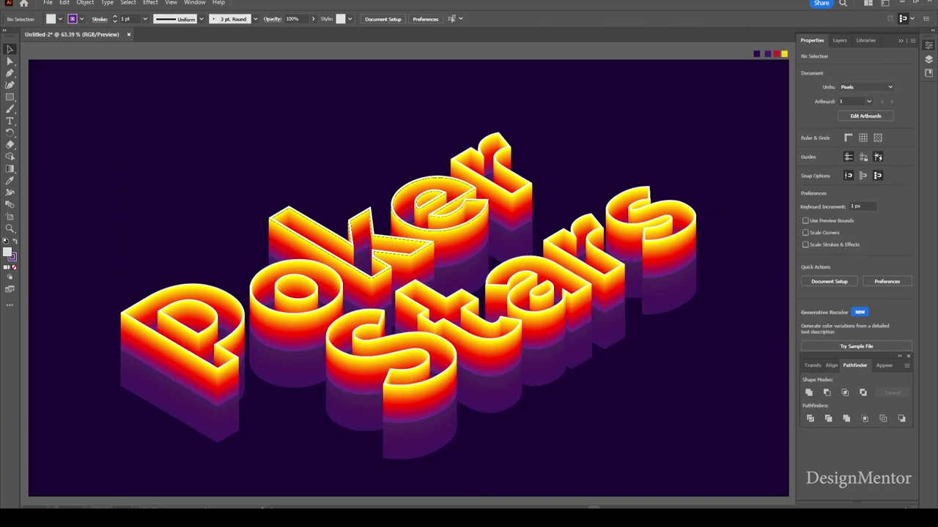
pyautogui.hotkey('ctrl', 'z')
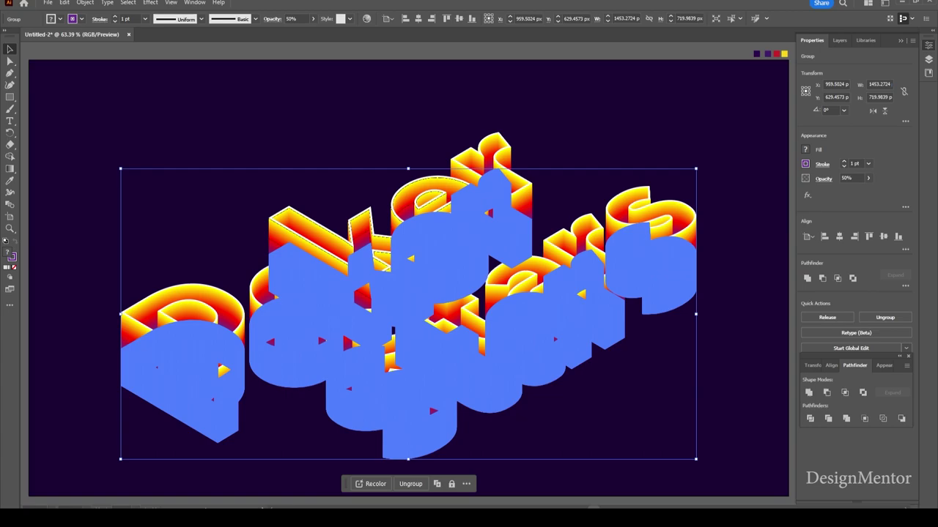
# Step: Darken the purple swatch to R=88 G=29 B=125
pyautogui.click(80, 19)
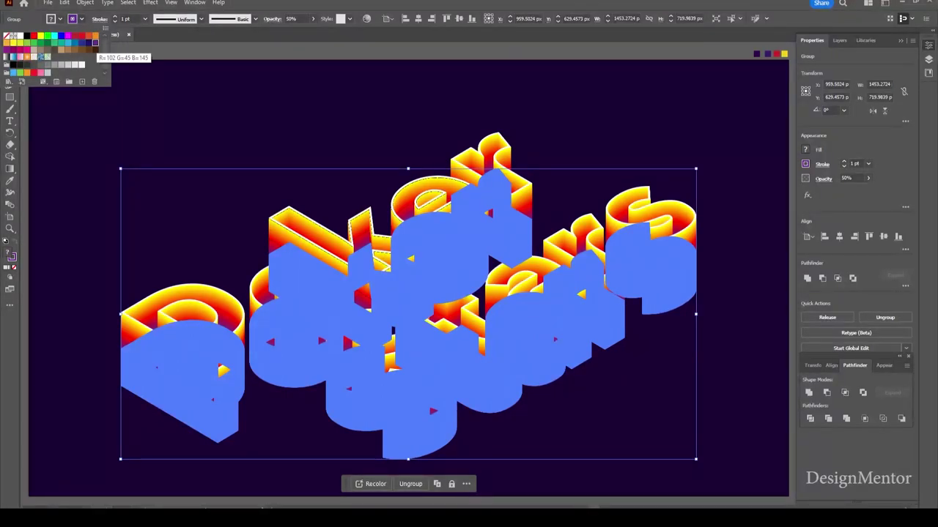
pyautogui.doubleClick(95, 42)
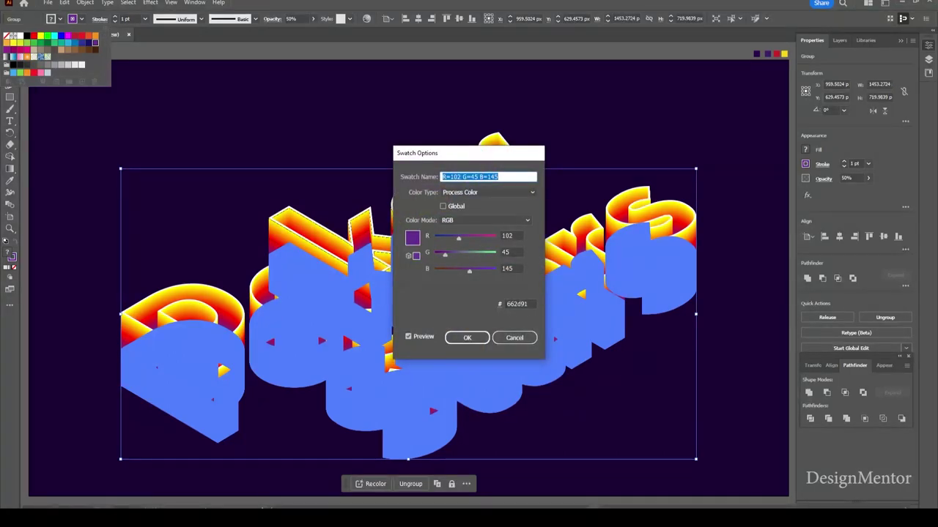
pyautogui.moveTo(459, 239)
pyautogui.mouseDown()
pyautogui.moveTo(441, 254)
pyautogui.moveTo(464, 270)
pyautogui.mouseUp()
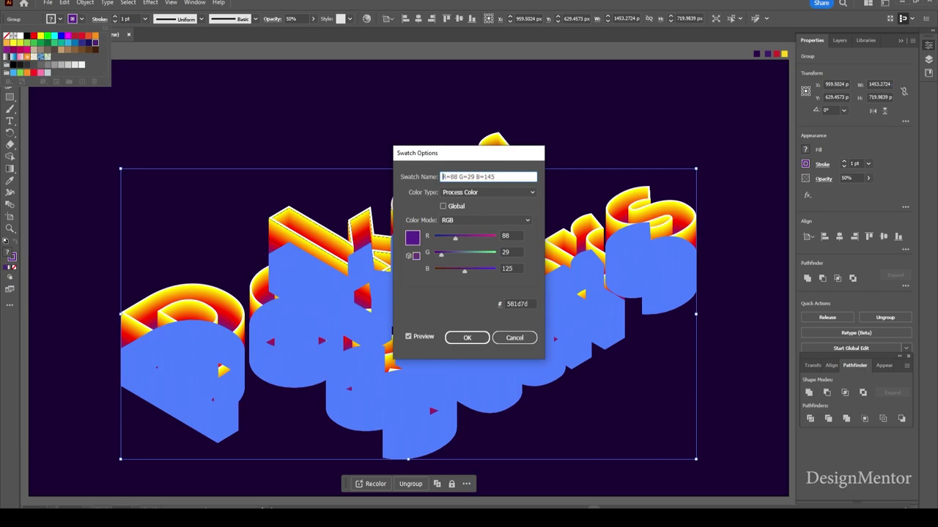
pyautogui.press('Return')
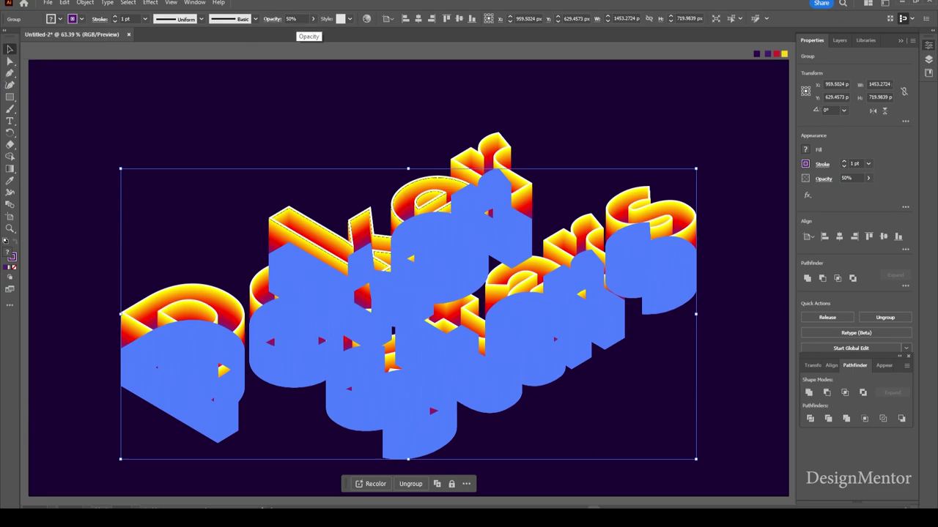
# Step: Reduce the shadow copy's opacity to 30% and deselect
pyautogui.click(292, 19)
pyautogui.click(292, 19)
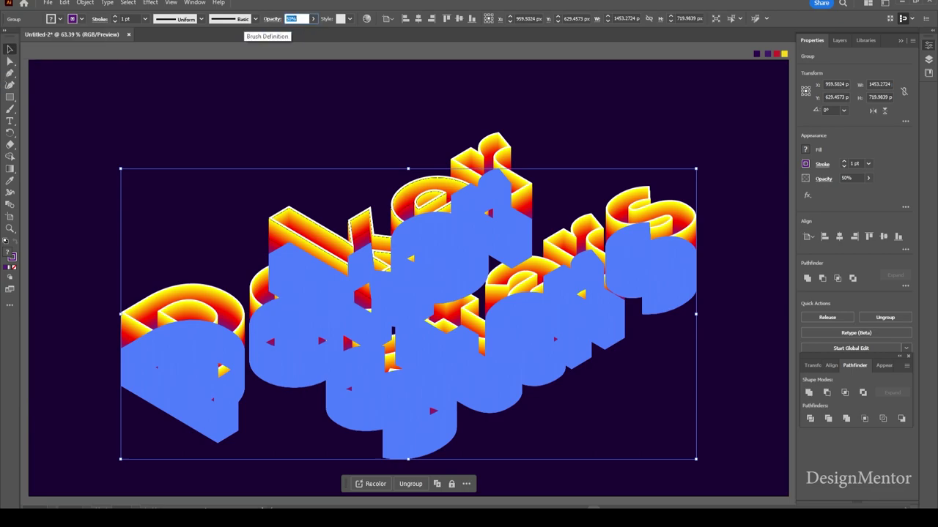
pyautogui.press('BackSpace')
pyautogui.press('Return')
pyautogui.hotkey('ctrl', 'shift', 'a')
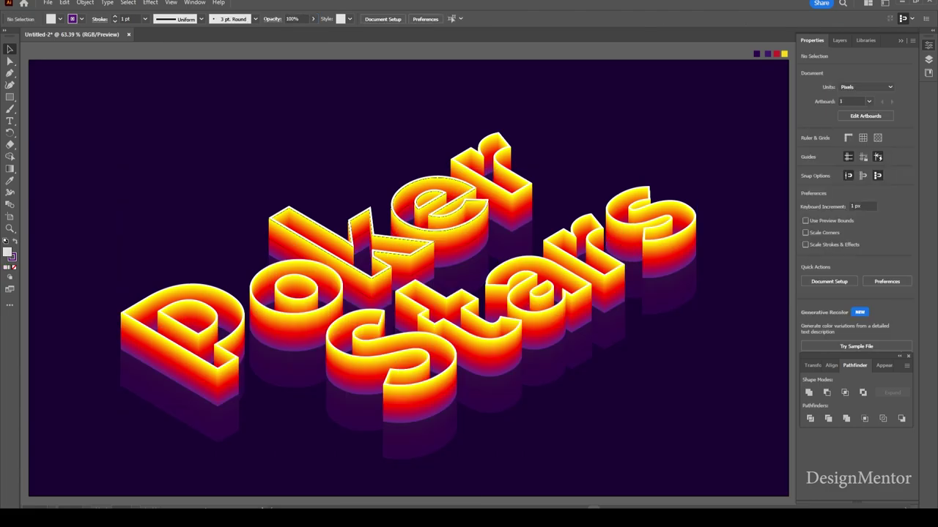